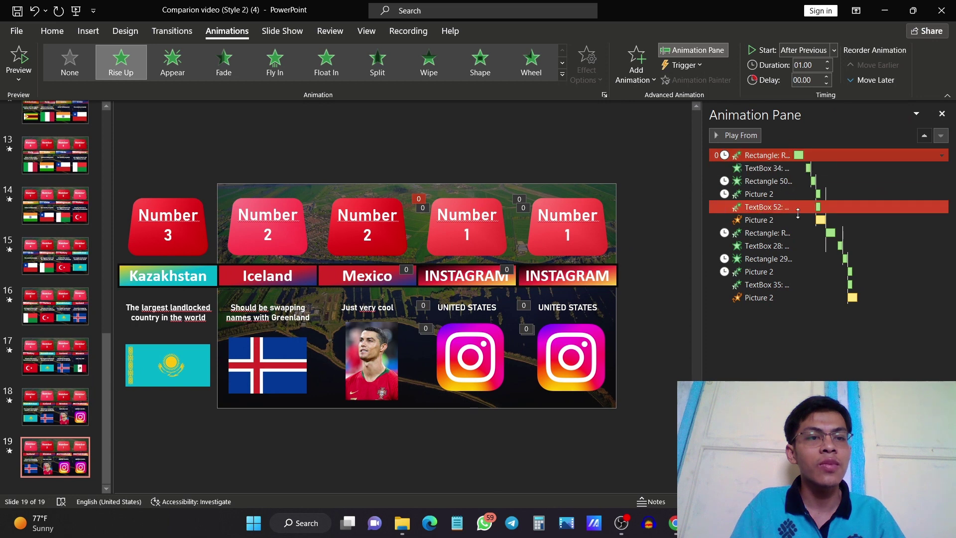
- Delete the six animations belonging to the older INSTAGRAM column on slide 19, keeping those of the newest column
{"action": "left_click", "coordinate": [759, 219]}
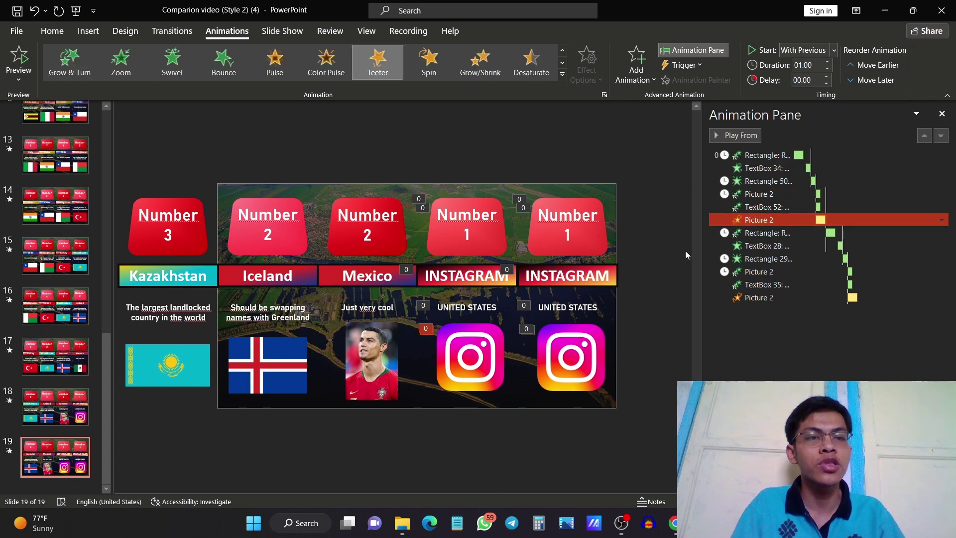
{"action": "left_click", "coordinate": [768, 166]}
{"action": "left_click", "coordinate": [770, 156]}
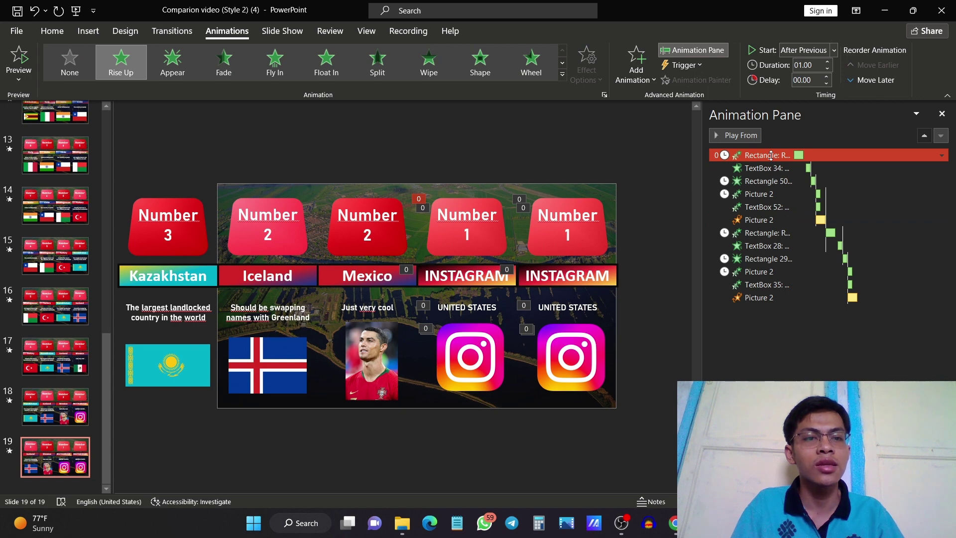
{"action": "left_click", "coordinate": [758, 220], "text": "shift"}
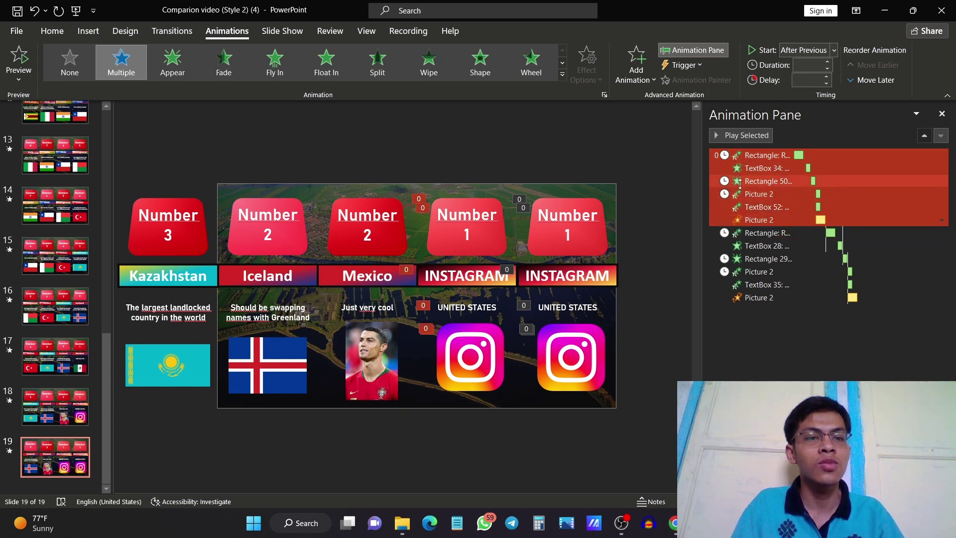
{"action": "key", "text": "Delete"}
{"action": "left_click", "coordinate": [647, 301]}
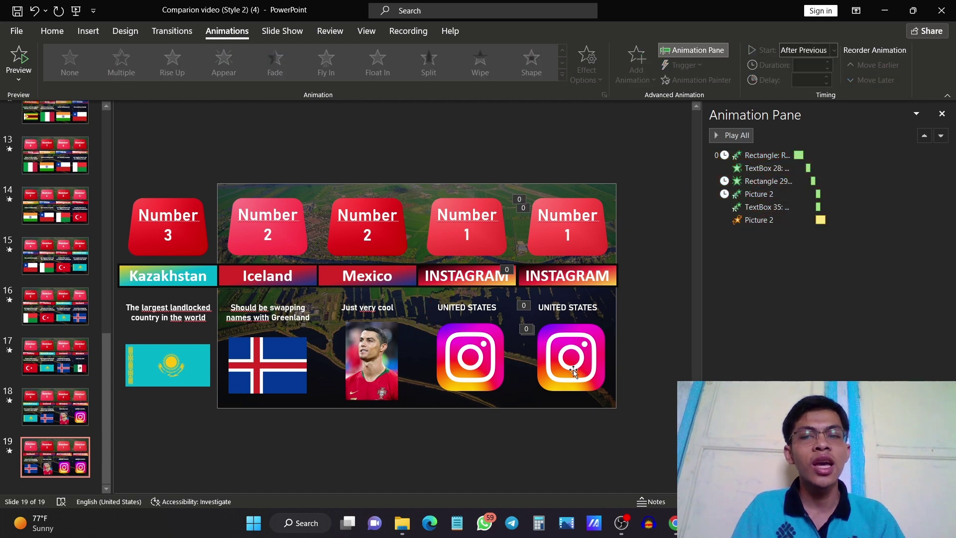
- Add the Disappear exit animation to all objects of the Kazakhstan column lying outside slide 19
{"action": "scroll", "coordinate": [509, 354], "scroll_direction": "down", "scroll_amount": 3, "text": "ctrl"}
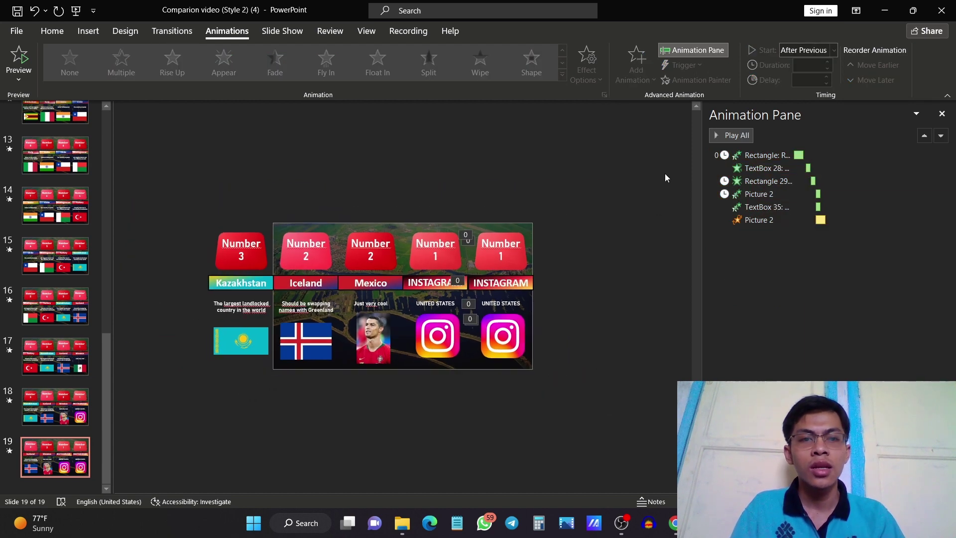
{"action": "left_click", "coordinate": [937, 119]}
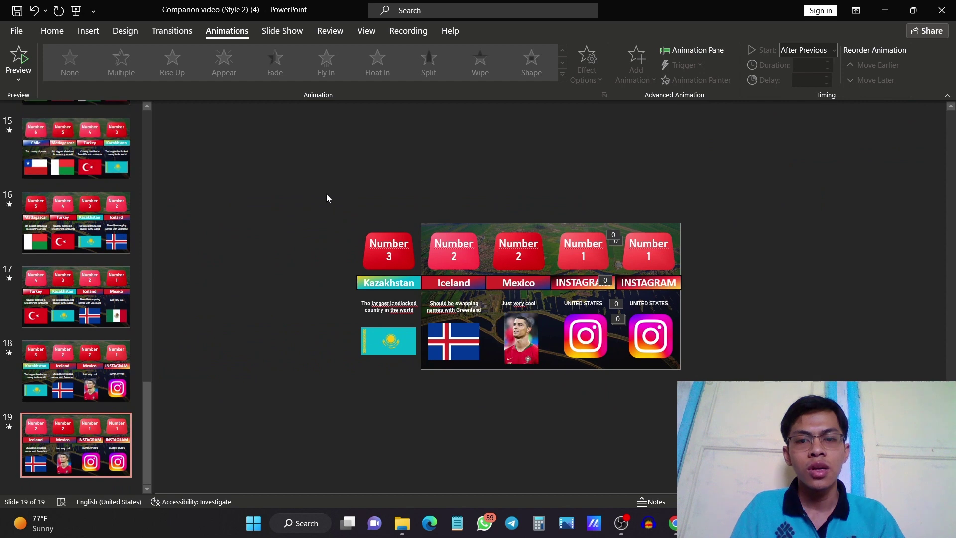
{"action": "left_click_drag", "start_coordinate": [391, 241], "coordinate": [467, 404]}
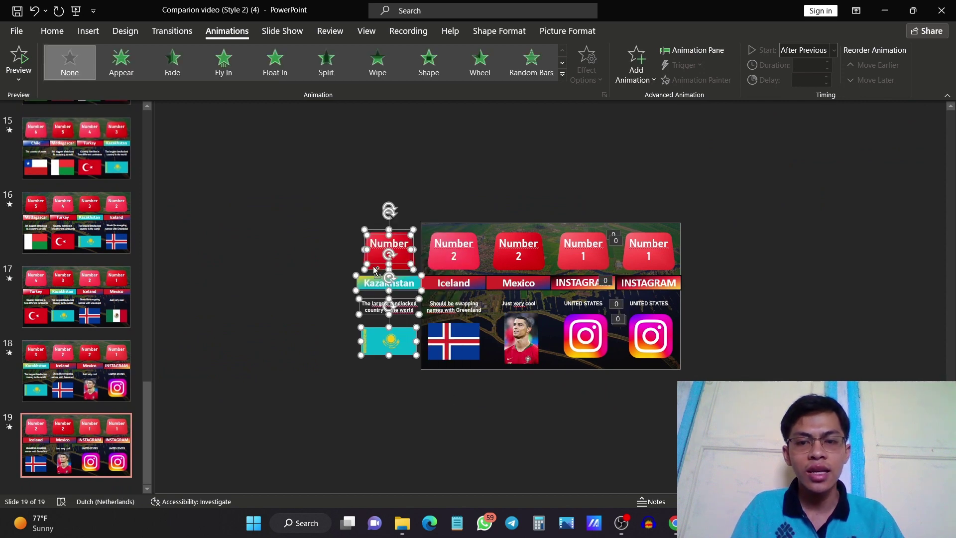
{"action": "scroll", "coordinate": [375, 273], "scroll_direction": "up", "scroll_amount": 3, "text": "ctrl"}
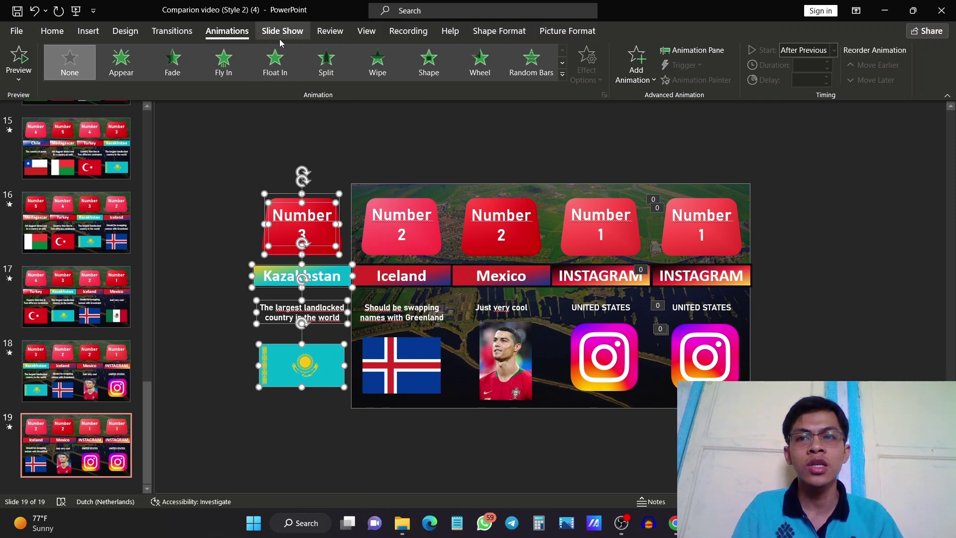
{"action": "left_click", "coordinate": [636, 65]}
{"action": "scroll", "coordinate": [672, 190], "scroll_direction": "down", "scroll_amount": 4}
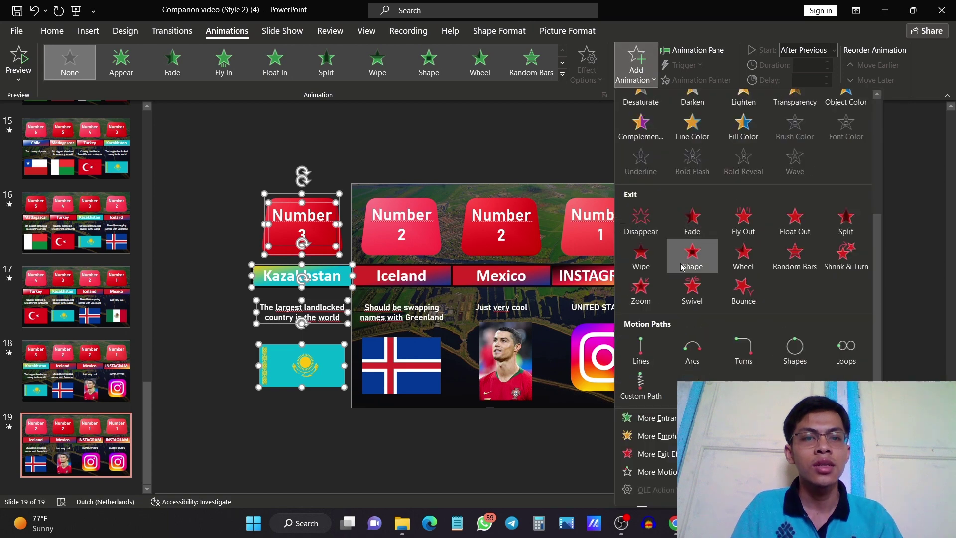
{"action": "left_click", "coordinate": [642, 223]}
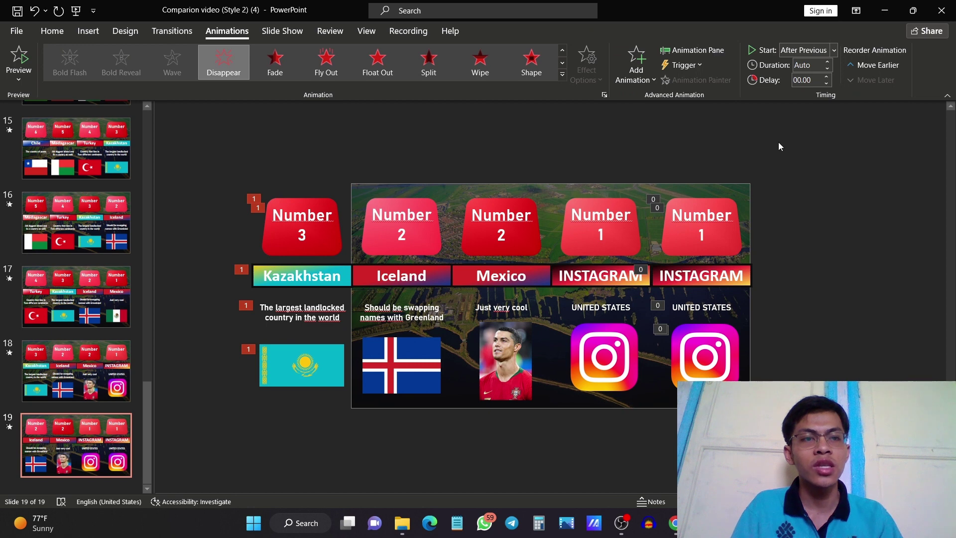
- Set the five Disappear animations of the Kazakhstan column to start after previous
{"action": "left_click", "coordinate": [693, 50]}
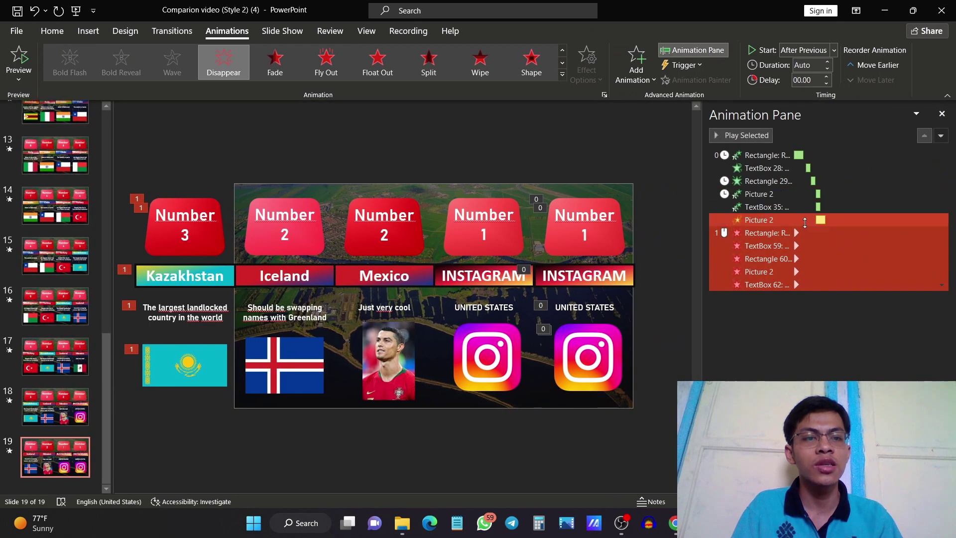
{"action": "mouse_move", "coordinate": [782, 245]}
{"action": "left_mouse_down"}
{"action": "mouse_move", "coordinate": [778, 294]}
{"action": "mouse_move", "coordinate": [774, 273]}
{"action": "left_mouse_up"}
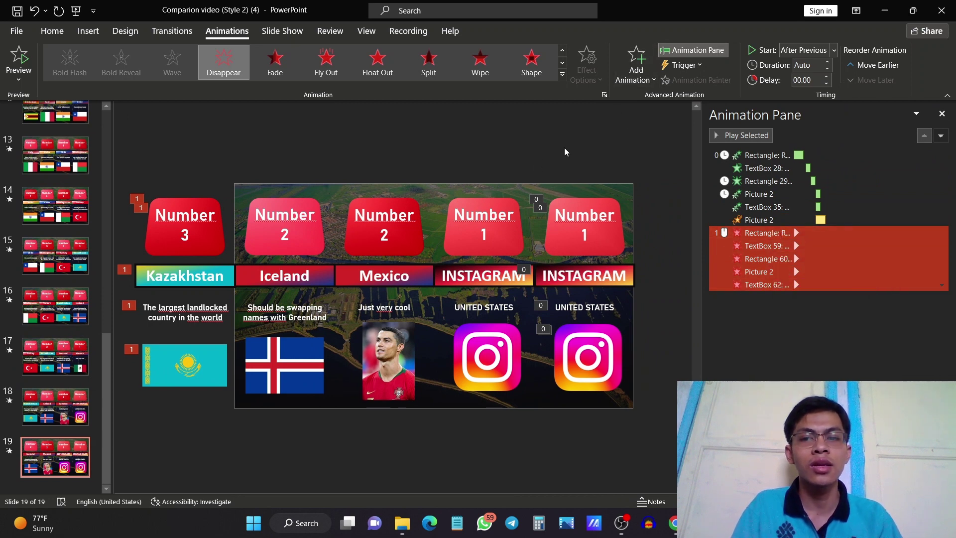
{"action": "right_click", "coordinate": [786, 231]}
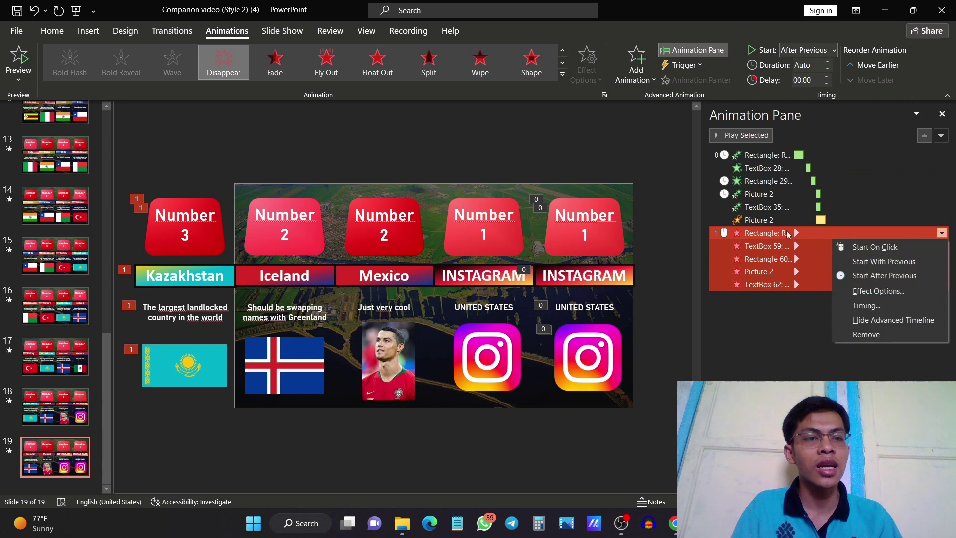
{"action": "left_click", "coordinate": [890, 278]}
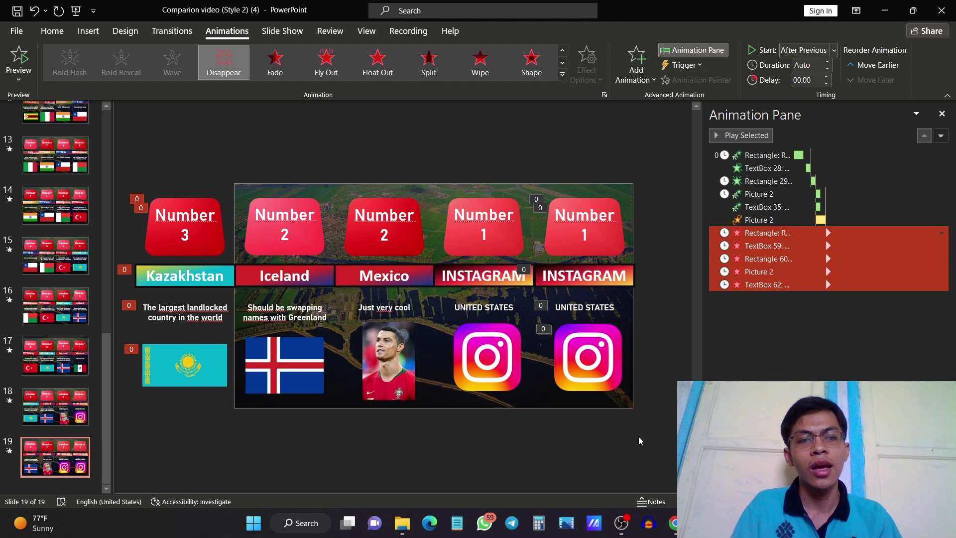
{"action": "left_click", "coordinate": [625, 448]}
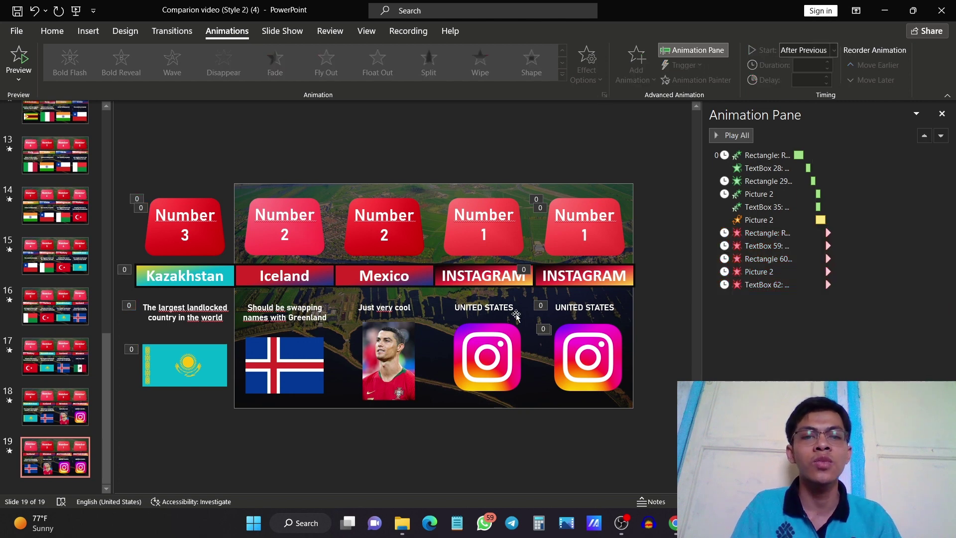
- Replace the INSTAGRAM heading of the last column on slide 19 with INDONESIA
{"action": "double_click", "coordinate": [574, 277]}
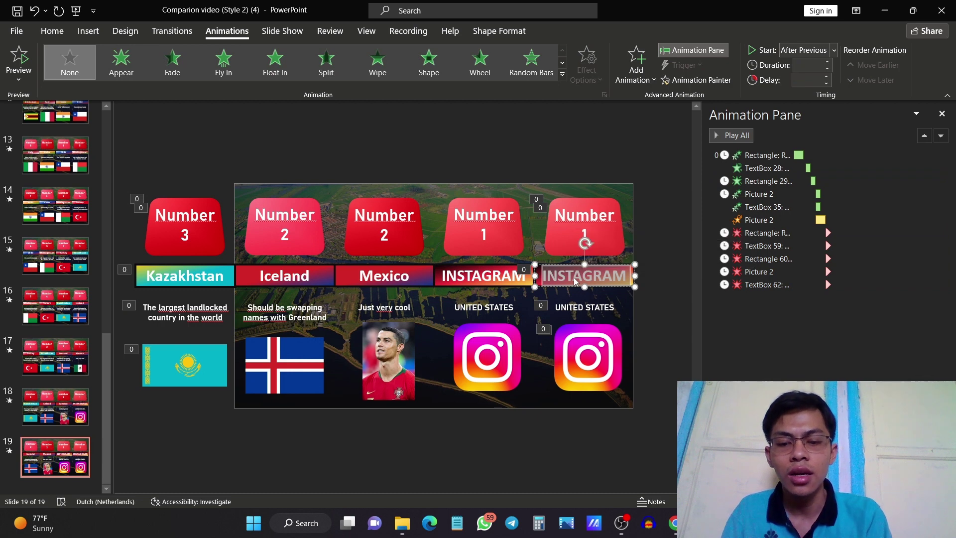
{"action": "type", "text": "INDONESIA"}
{"action": "left_click", "coordinate": [557, 450]}
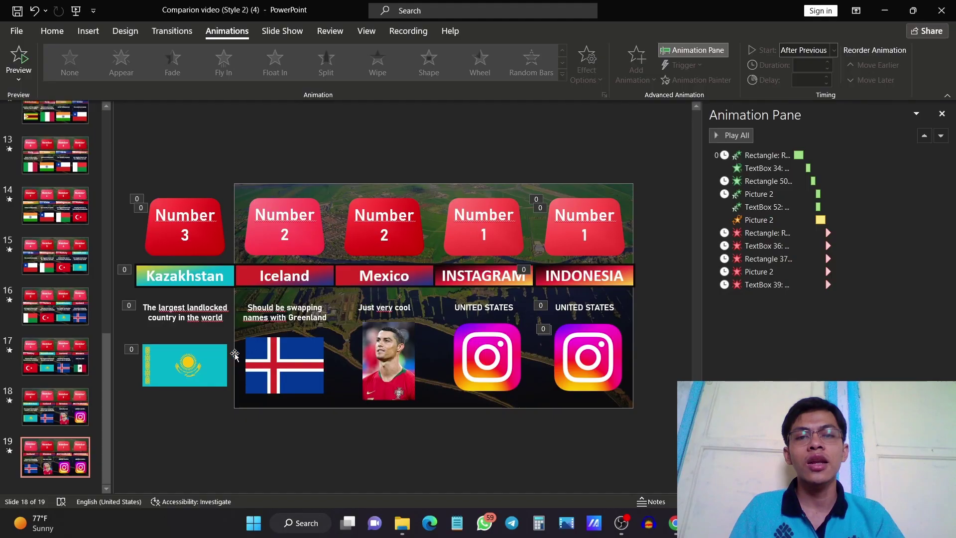
- Look through the presentation's slides from the first to the last to review the comparison columns
{"action": "scroll", "coordinate": [55, 249], "scroll_direction": "up", "scroll_amount": 3}
{"action": "left_click", "coordinate": [75, 244]}
{"action": "scroll", "coordinate": [75, 197], "scroll_direction": "up", "scroll_amount": 1}
{"action": "scroll", "coordinate": [75, 196], "scroll_direction": "up", "scroll_amount": 10}
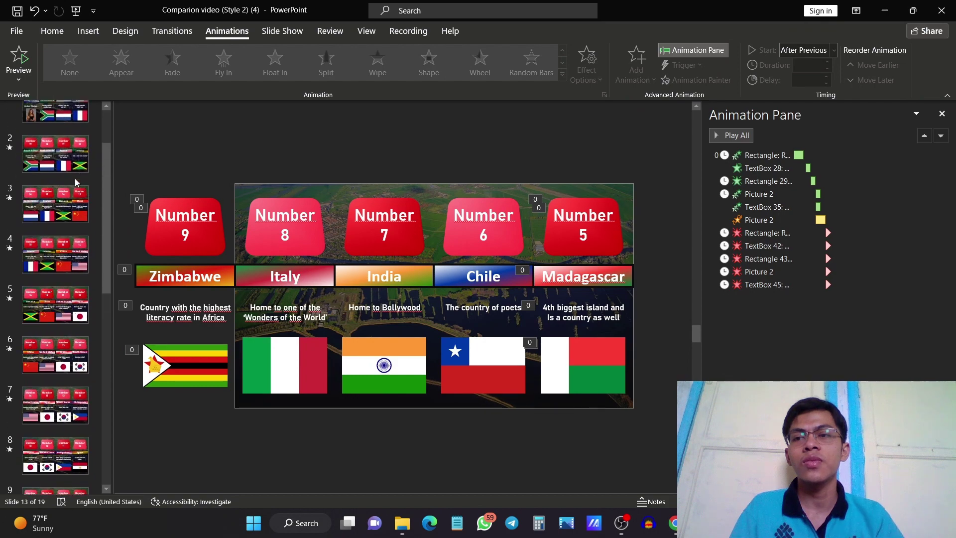
{"action": "left_click", "coordinate": [85, 133]}
{"action": "scroll", "coordinate": [85, 133], "scroll_direction": "down", "scroll_amount": 10}
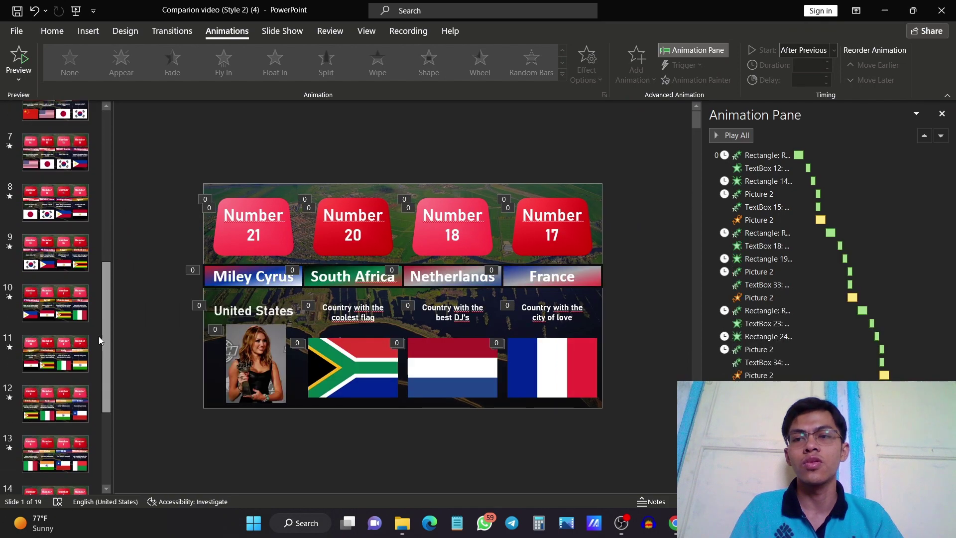
{"action": "scroll", "coordinate": [656, 301], "scroll_direction": "down", "scroll_amount": 18}
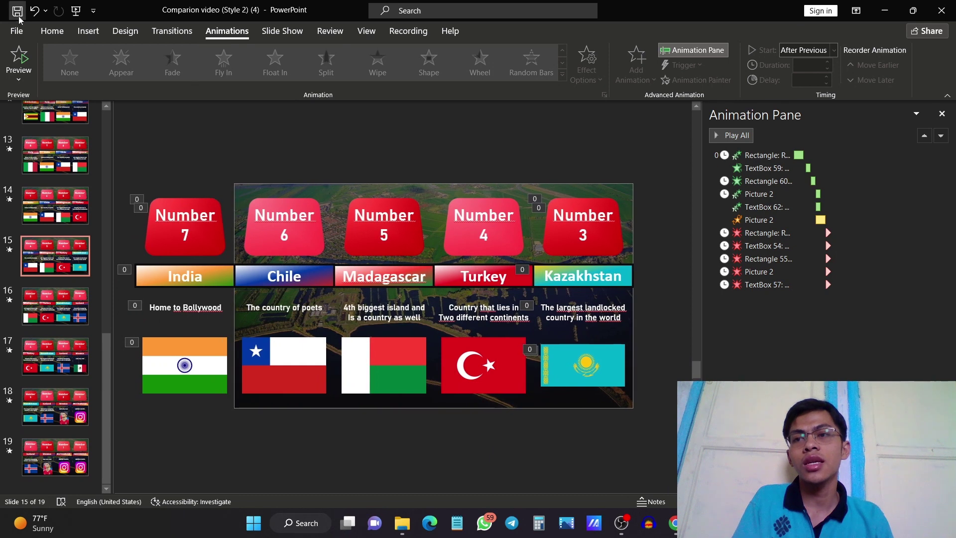
- Prepare a video export of the presentation with the quality set to Full HD (1080p)
{"action": "left_click", "coordinate": [17, 31]}
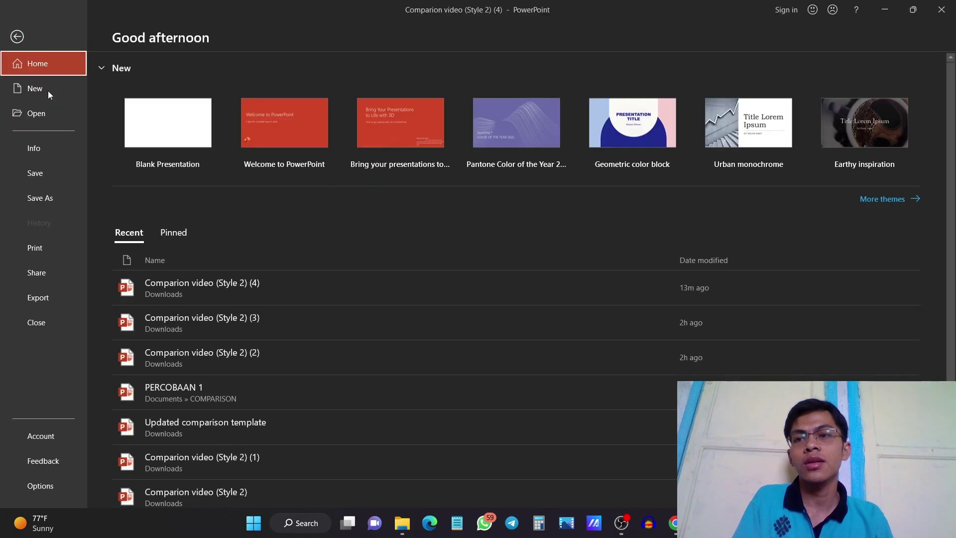
{"action": "left_click", "coordinate": [58, 301]}
{"action": "left_click", "coordinate": [249, 124]}
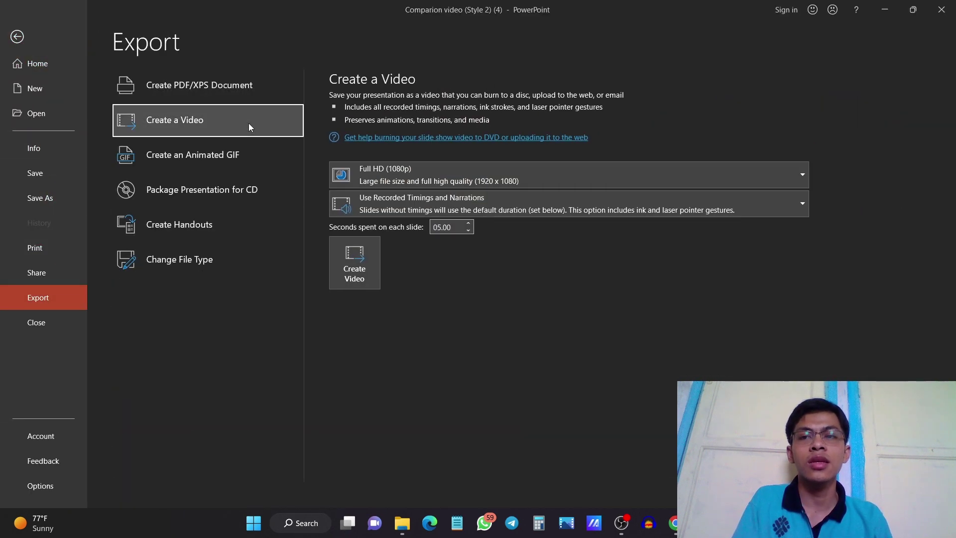
{"action": "left_click", "coordinate": [576, 175]}
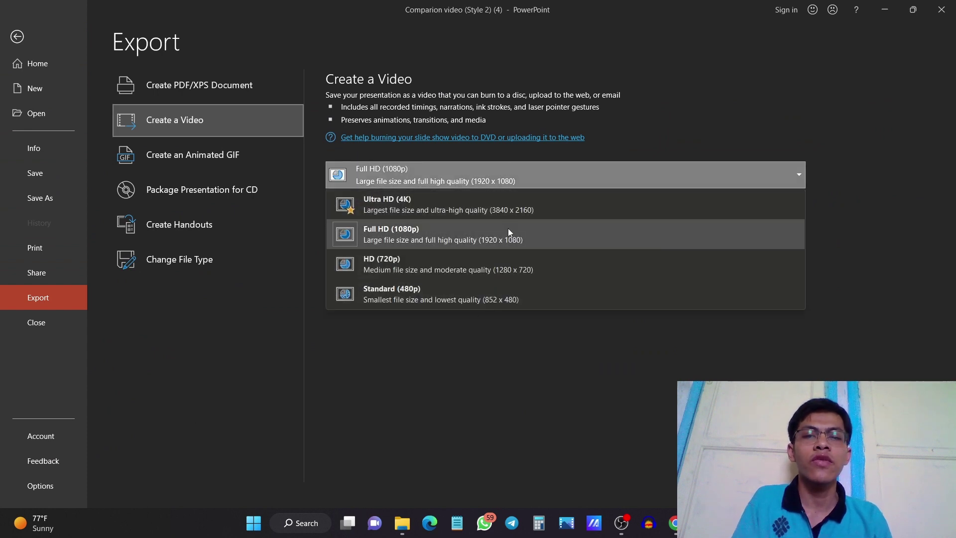
{"action": "left_click", "coordinate": [518, 238]}
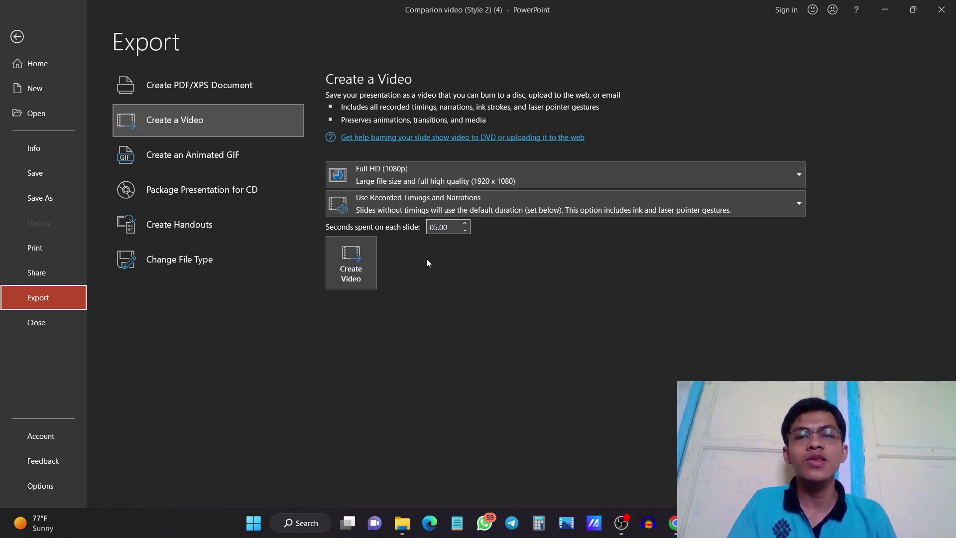
- Create the video and save it as the MPEG-4 file ronaldo in the Downloads folder
{"action": "left_click", "coordinate": [354, 262]}
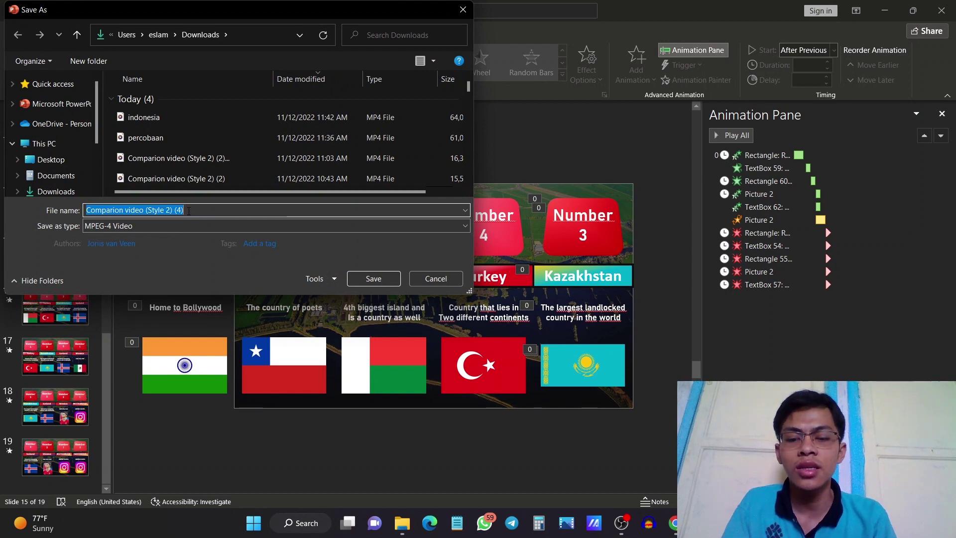
{"action": "type", "text": "ronaldo"}
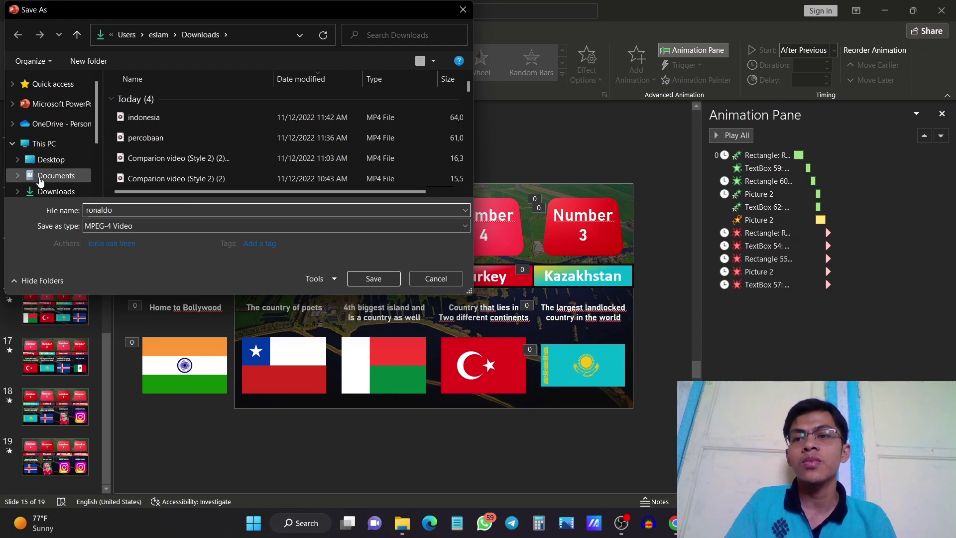
{"action": "left_click", "coordinate": [45, 189]}
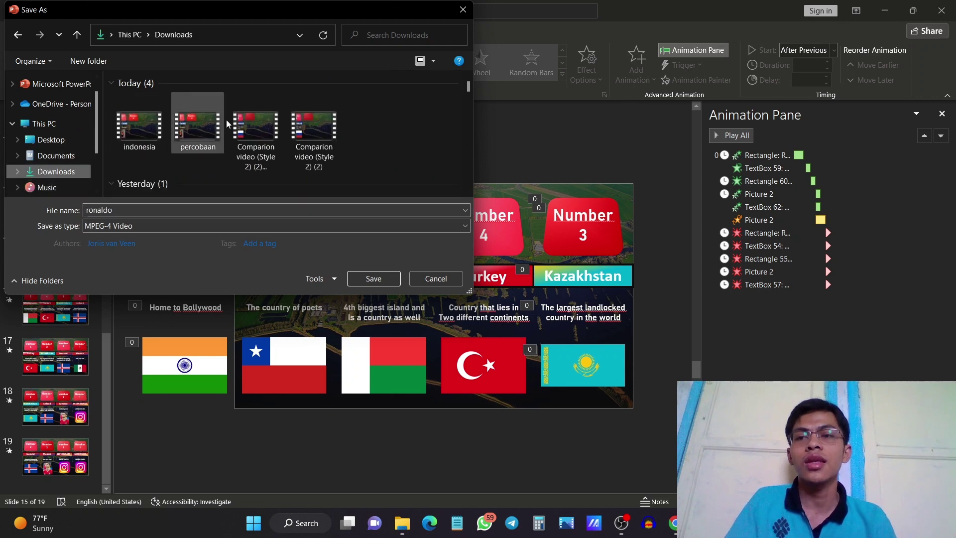
{"action": "left_click", "coordinate": [381, 279]}
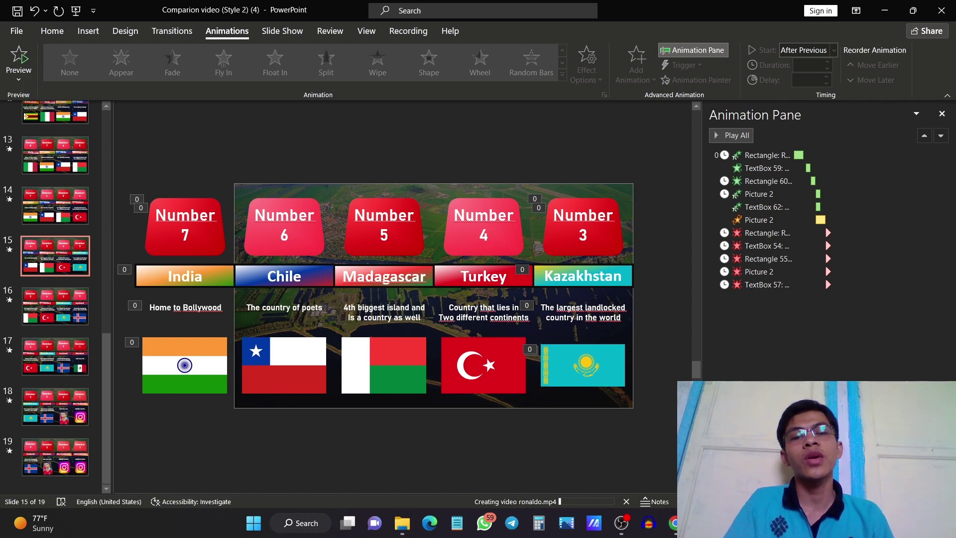
- Switch to Chrome and look through the uploaded comparison videos on the Genuine Data YouTube channel
{"action": "left_click", "coordinate": [673, 523]}
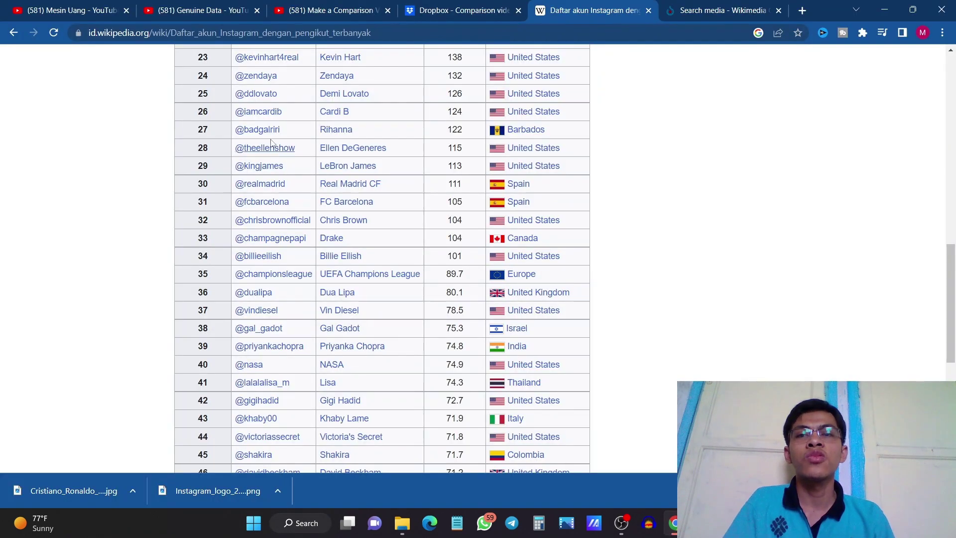
{"action": "left_click", "coordinate": [322, 6]}
{"action": "left_click", "coordinate": [219, 7]}
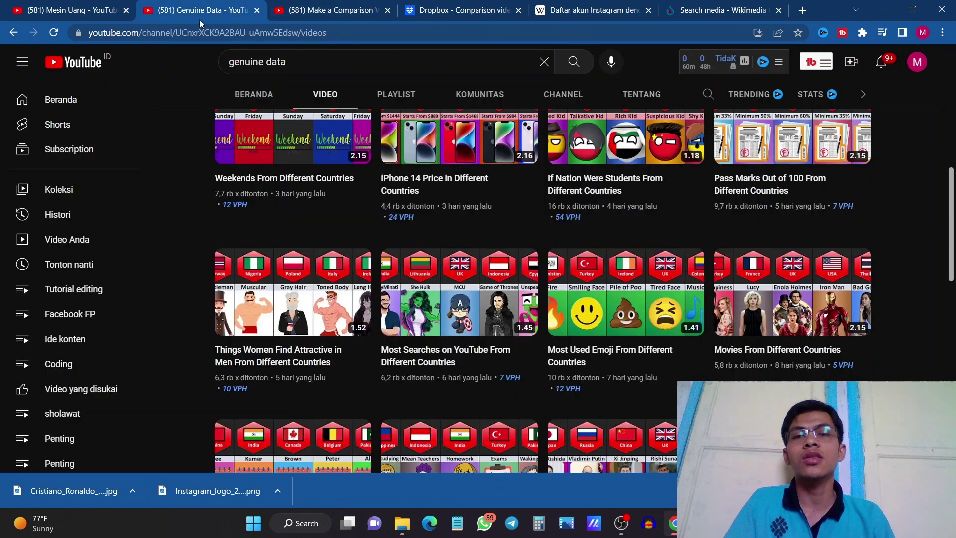
{"action": "scroll", "coordinate": [277, 159], "scroll_direction": "up", "scroll_amount": 10}
{"action": "scroll", "coordinate": [514, 244], "scroll_direction": "down", "scroll_amount": 5}
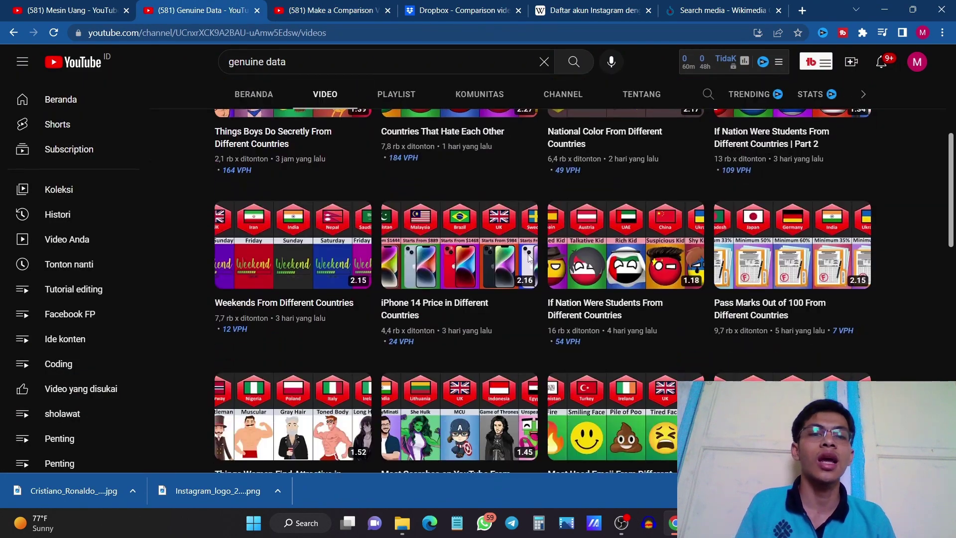
{"action": "scroll", "coordinate": [937, 271], "scroll_direction": "up", "scroll_amount": 2}
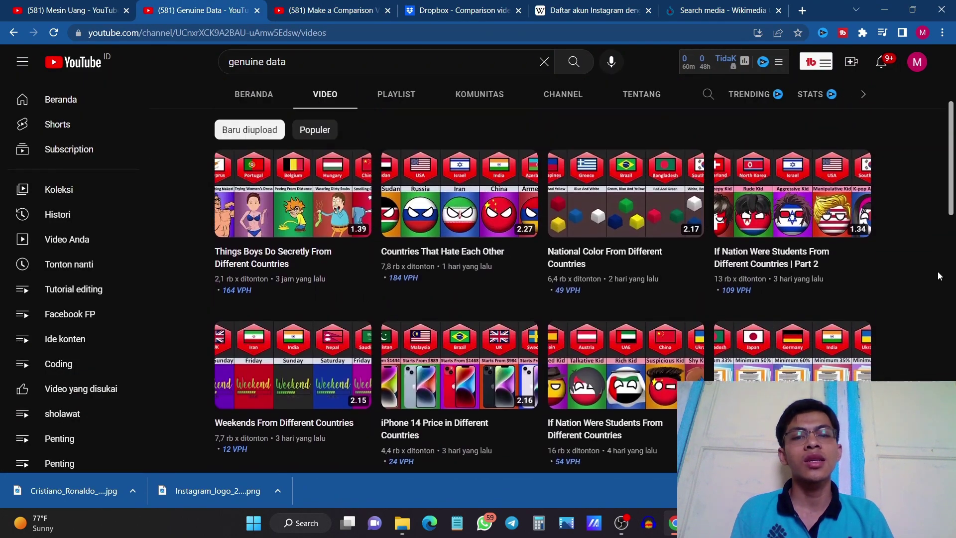
{"action": "scroll", "coordinate": [937, 271], "scroll_direction": "down", "scroll_amount": 10}
{"action": "scroll", "coordinate": [877, 337], "scroll_direction": "down", "scroll_amount": 6}
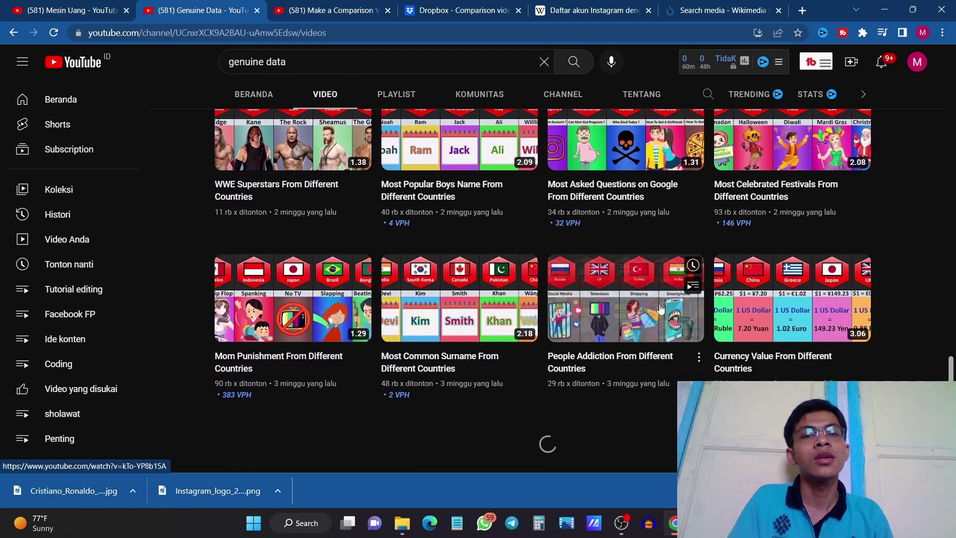
{"action": "scroll", "coordinate": [642, 303], "scroll_direction": "down", "scroll_amount": 3}
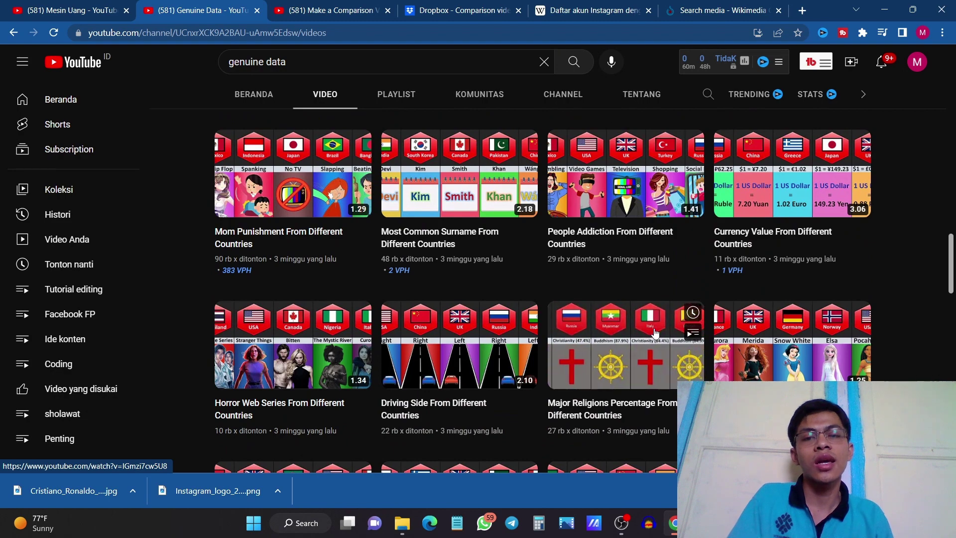
{"action": "scroll", "coordinate": [655, 333], "scroll_direction": "up", "scroll_amount": 3}
{"action": "scroll", "coordinate": [655, 332], "scroll_direction": "up", "scroll_amount": 2}
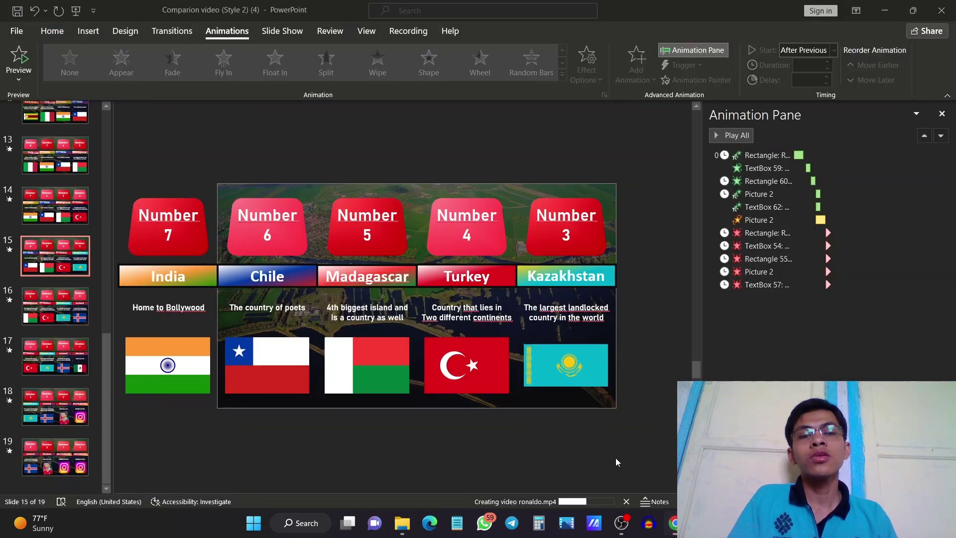
- Go to the first slide and examine the comparison columns' number, name, description and picture elements
{"action": "left_click", "coordinate": [616, 463]}
{"action": "left_click_drag", "start_coordinate": [696, 370], "coordinate": [698, 125]}
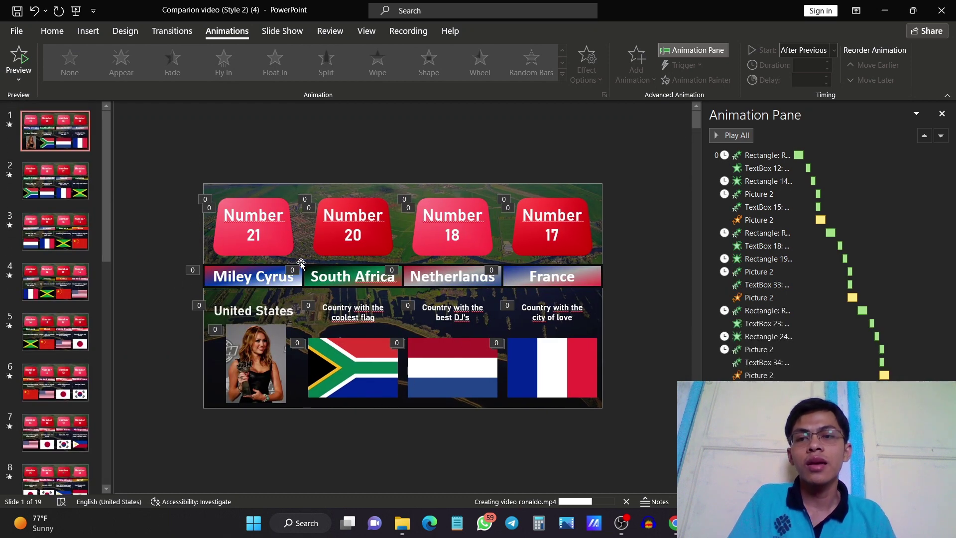
{"action": "left_click", "coordinate": [279, 234]}
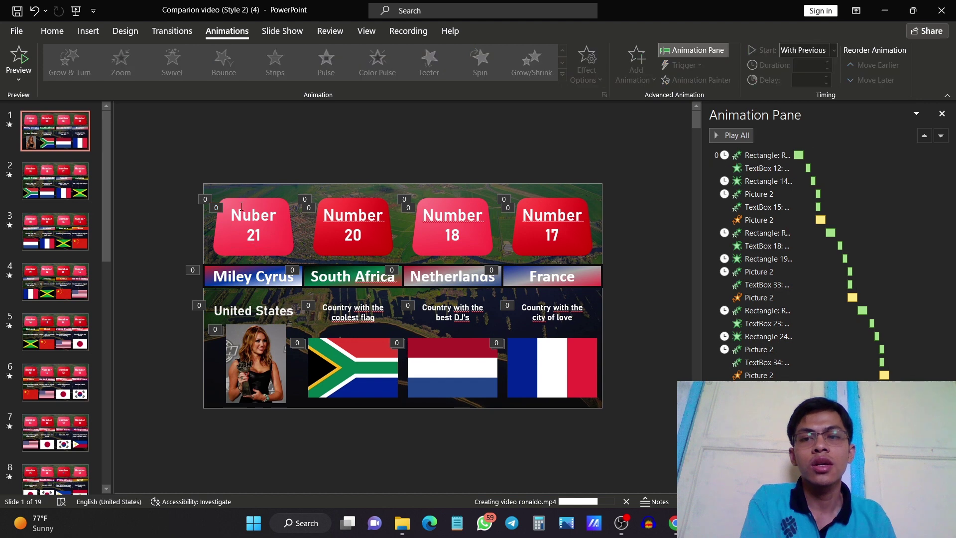
{"action": "left_click", "coordinate": [186, 255]}
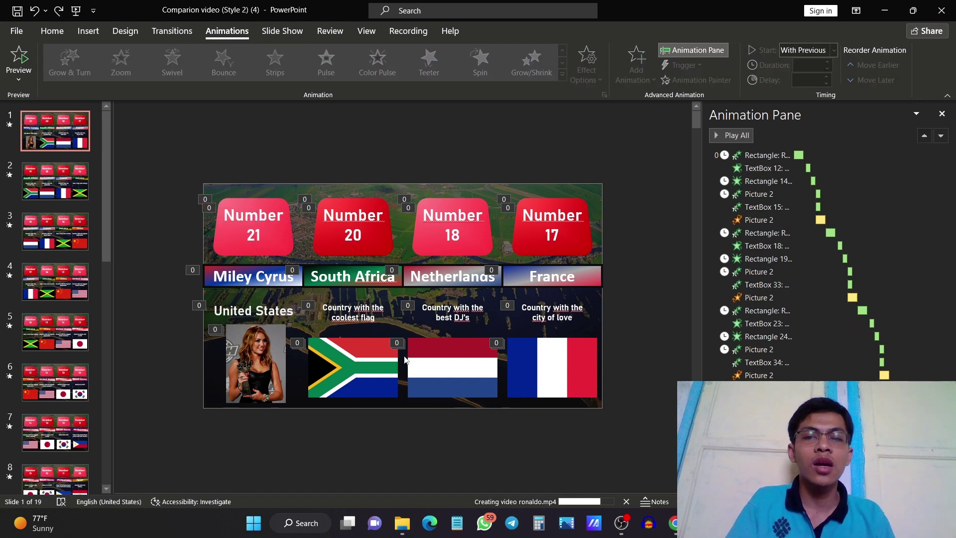
{"action": "left_click", "coordinate": [388, 356]}
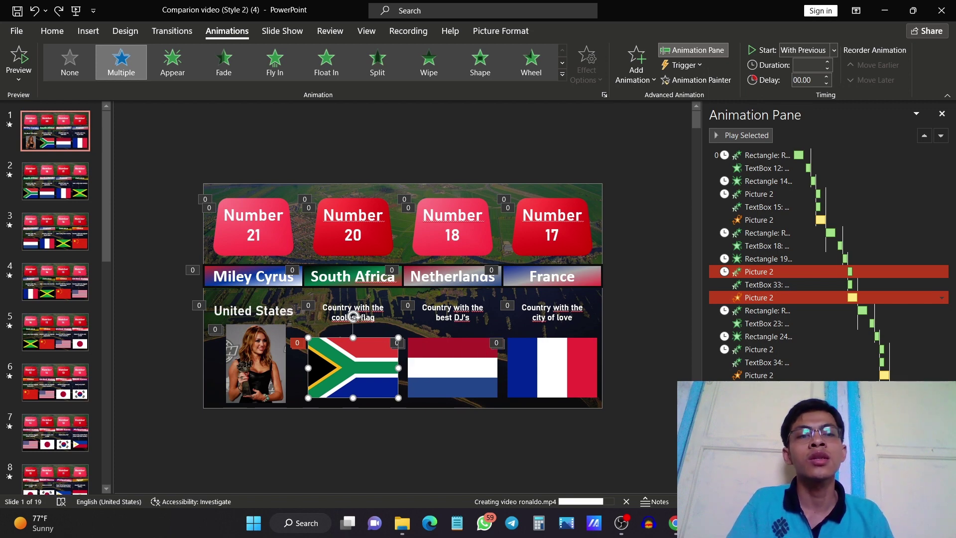
{"action": "left_click", "coordinate": [288, 127]}
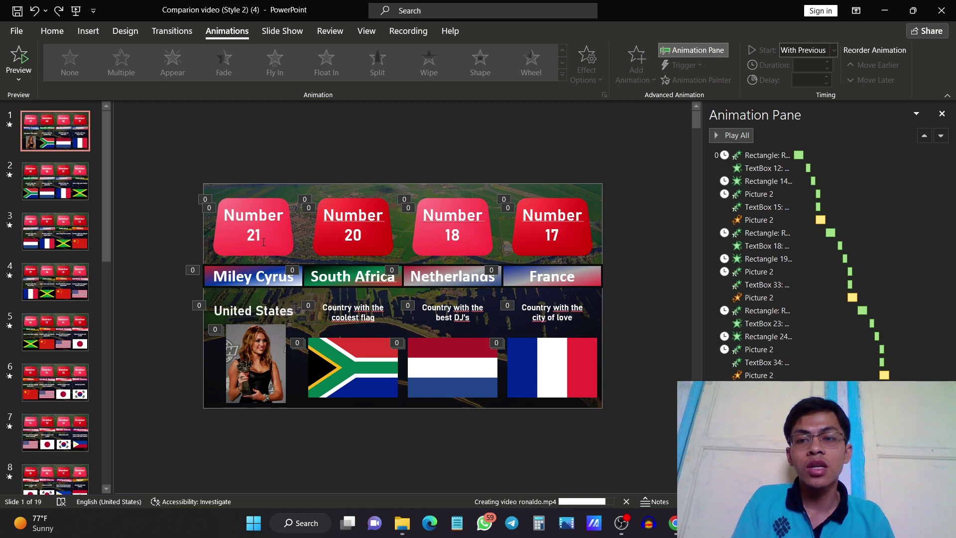
{"action": "left_click", "coordinate": [247, 278]}
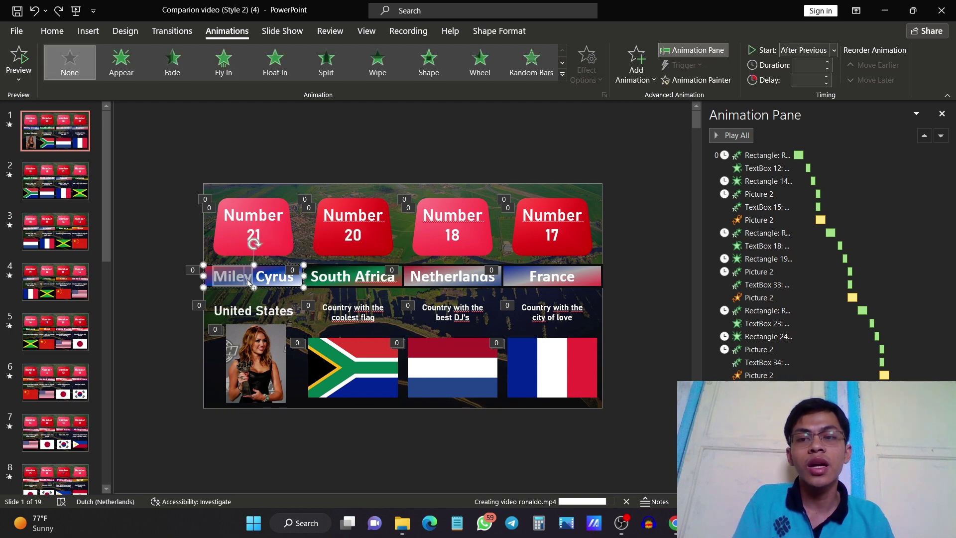
{"action": "left_click", "coordinate": [243, 275]}
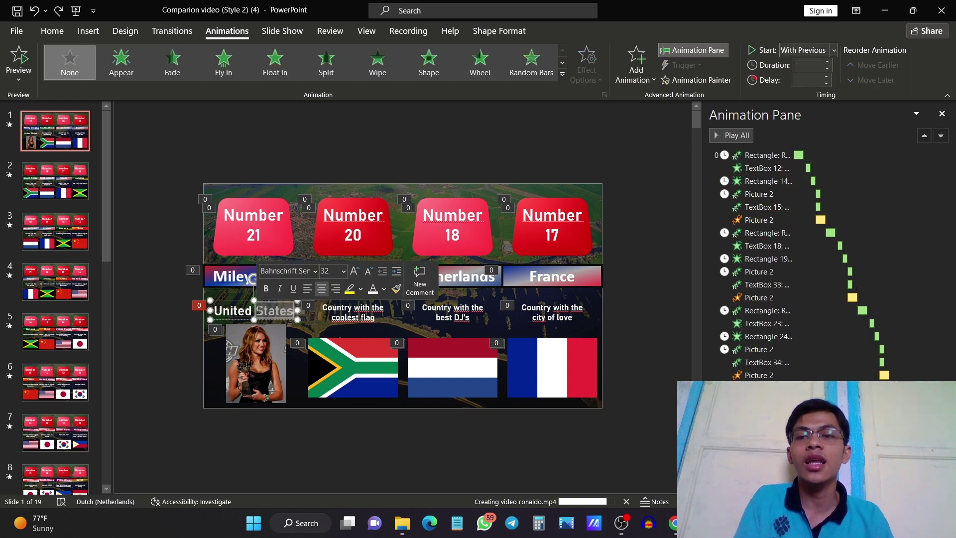
{"action": "left_click", "coordinate": [233, 387]}
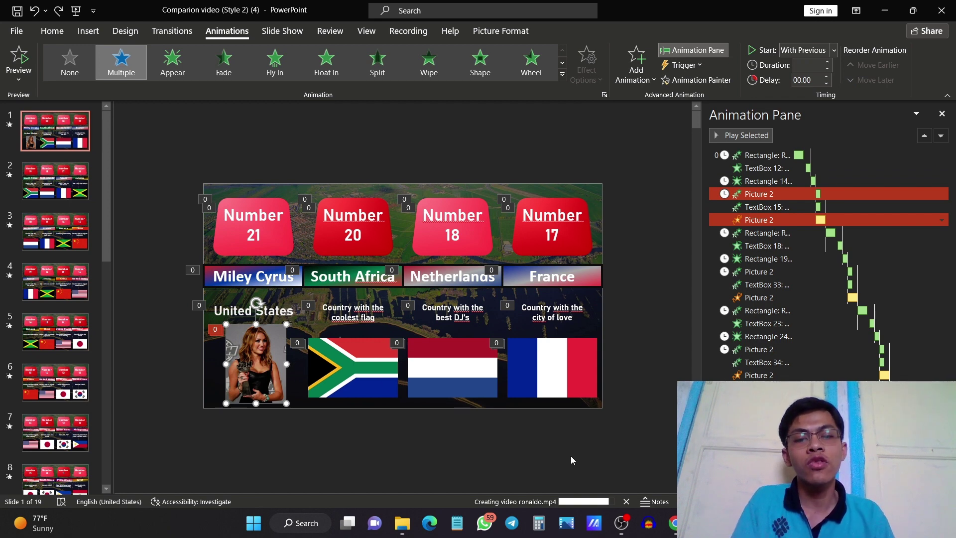
- Switch to Chrome, look at the Wikimedia Commons image search for ronaldo, and return to PowerPoint
{"action": "key", "text": "alt+Tab"}
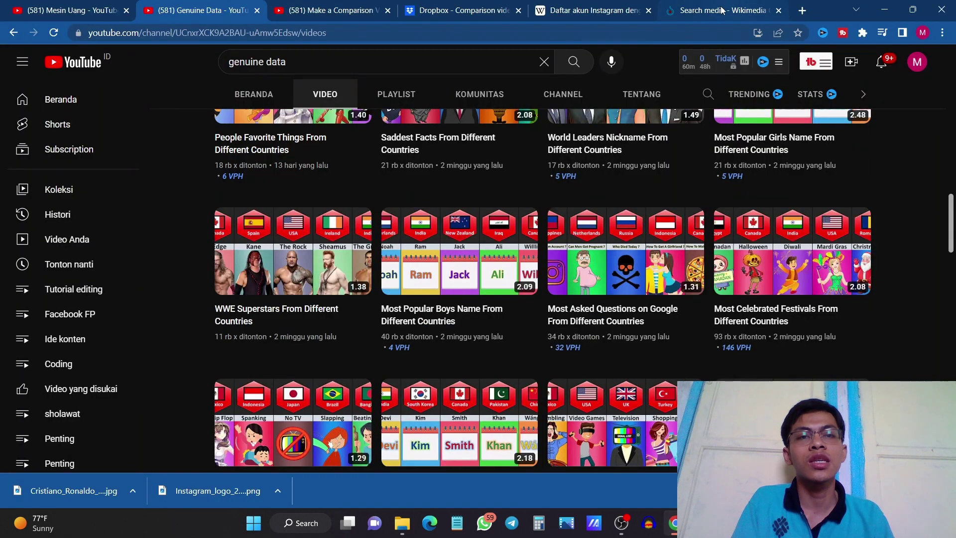
{"action": "left_click", "coordinate": [721, 9]}
{"action": "scroll", "coordinate": [528, 246], "scroll_direction": "up", "scroll_amount": 5}
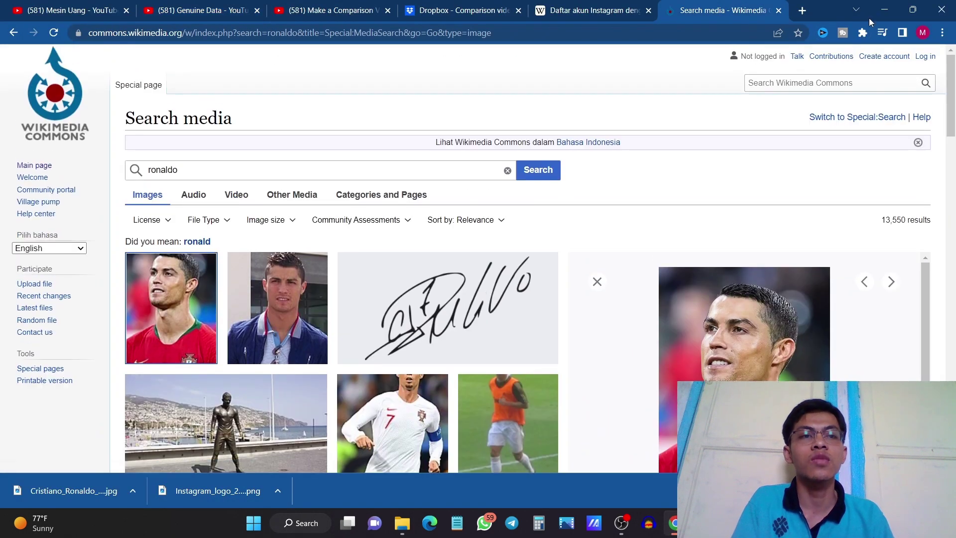
{"action": "left_click", "coordinate": [884, 10]}
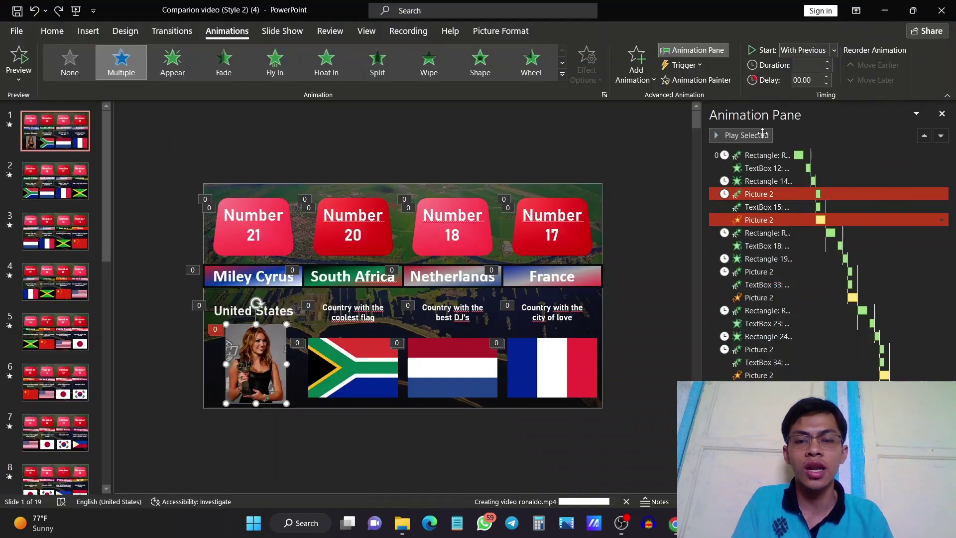
- Delete the Number 21, Number 20 and Number 18 text boxes from the column headers on the first slide
{"action": "left_click", "coordinate": [348, 431]}
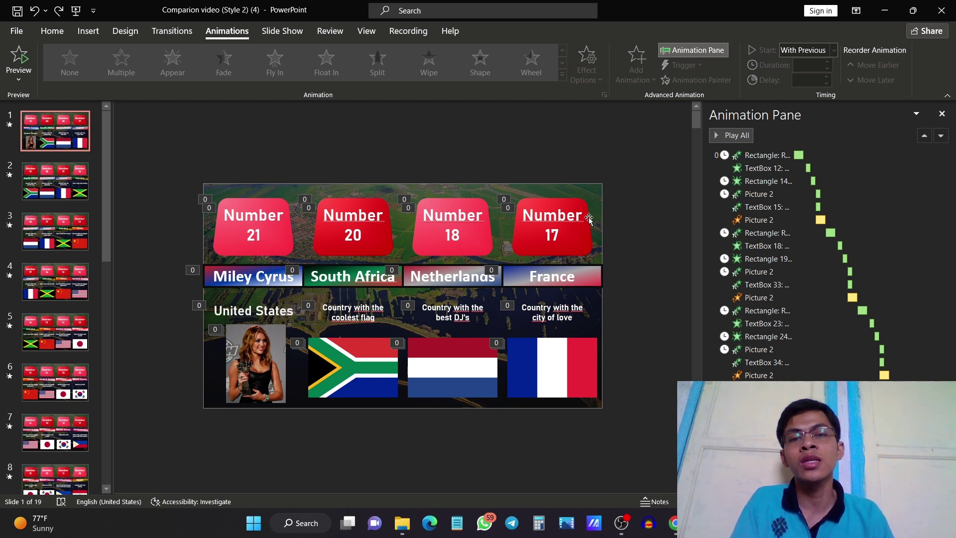
{"action": "left_click", "coordinate": [246, 216]}
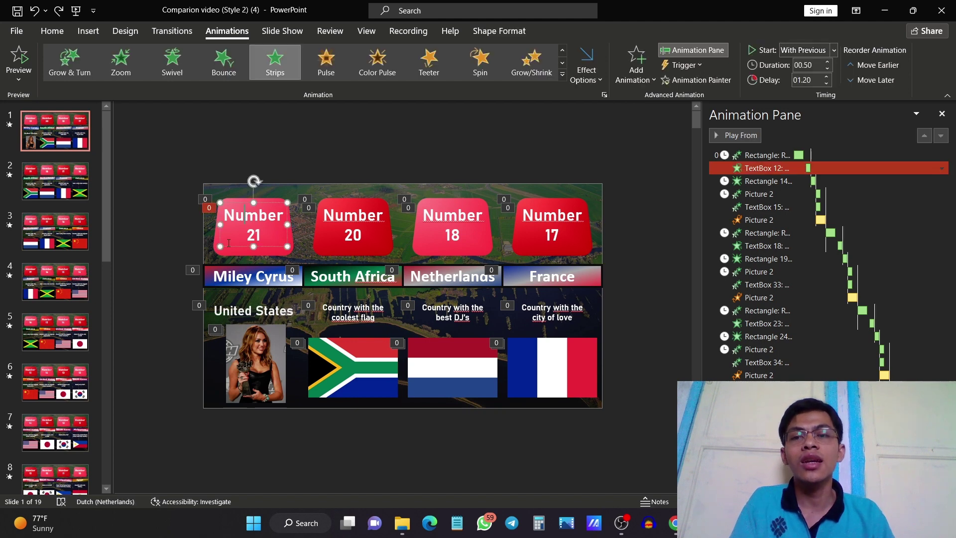
{"action": "type", "text": "1"}
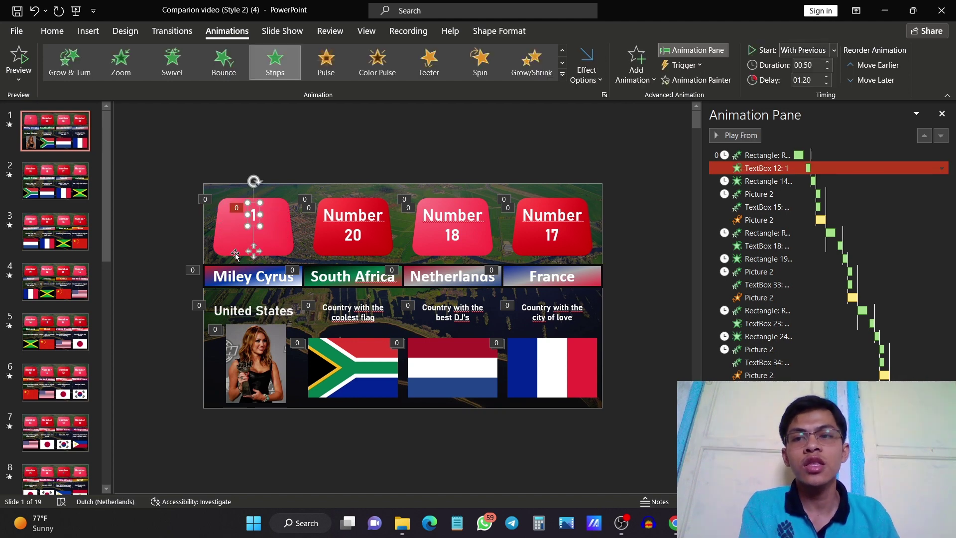
{"action": "key", "text": "Delete"}
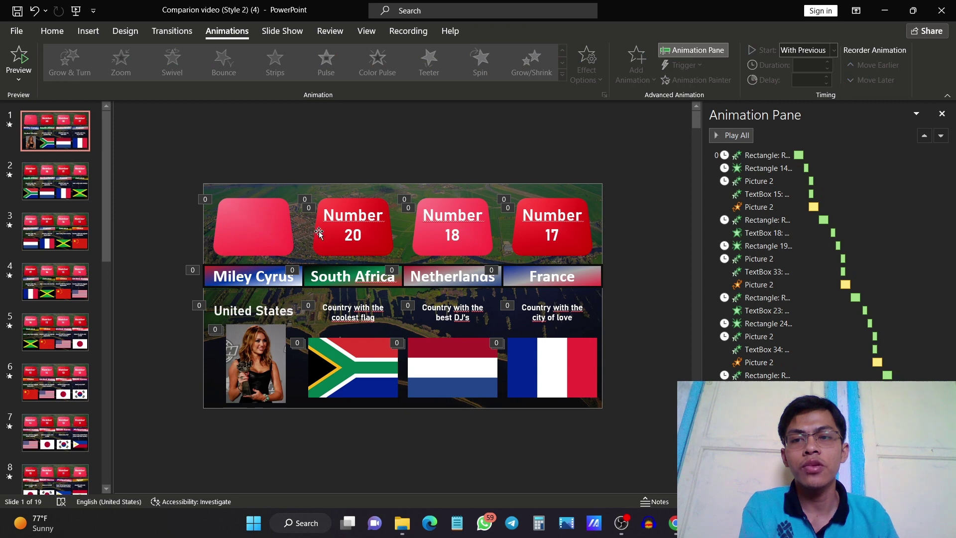
{"action": "left_click", "coordinate": [361, 242]}
{"action": "key", "text": "Escape"}
{"action": "key", "text": "Delete"}
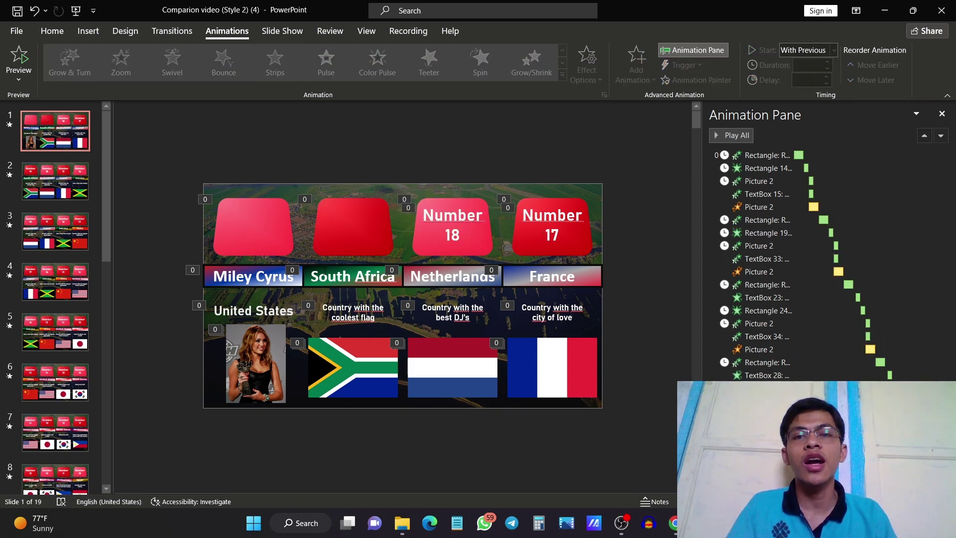
{"action": "left_click", "coordinate": [463, 224]}
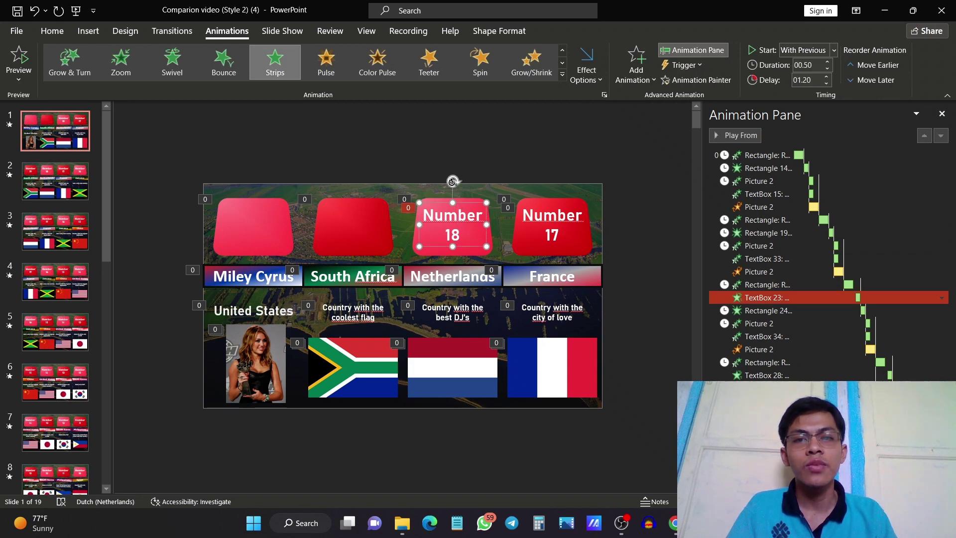
{"action": "key", "text": "Delete"}
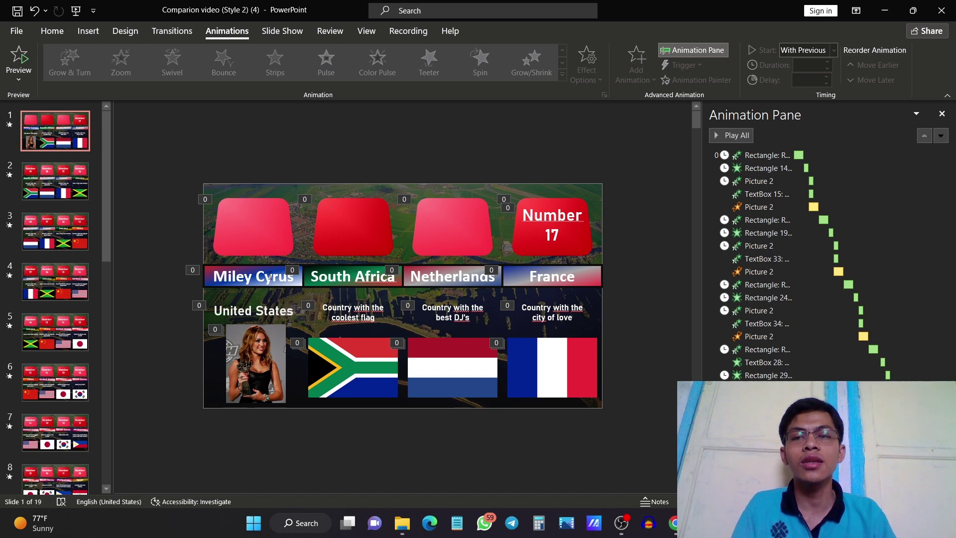
{"action": "double_click", "coordinate": [269, 276]}
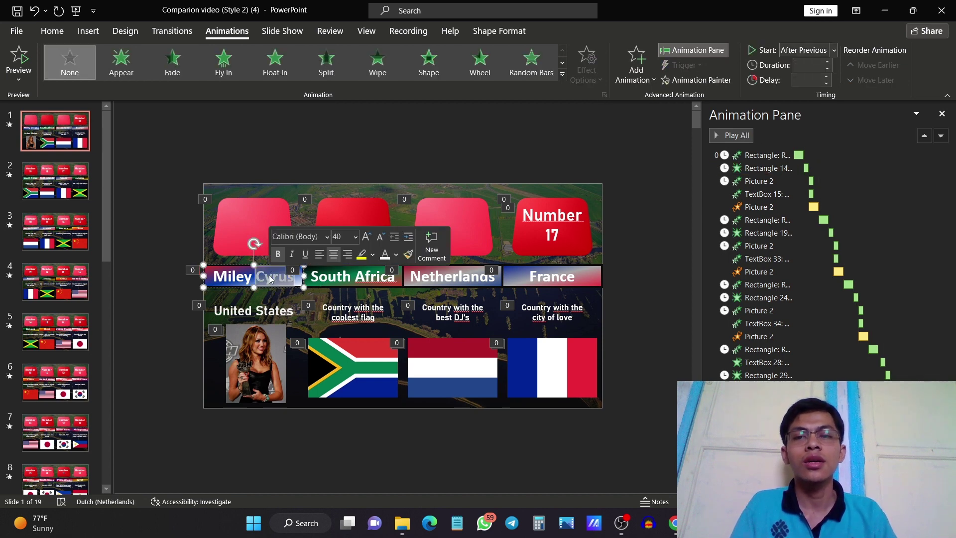
{"action": "double_click", "coordinate": [263, 311]}
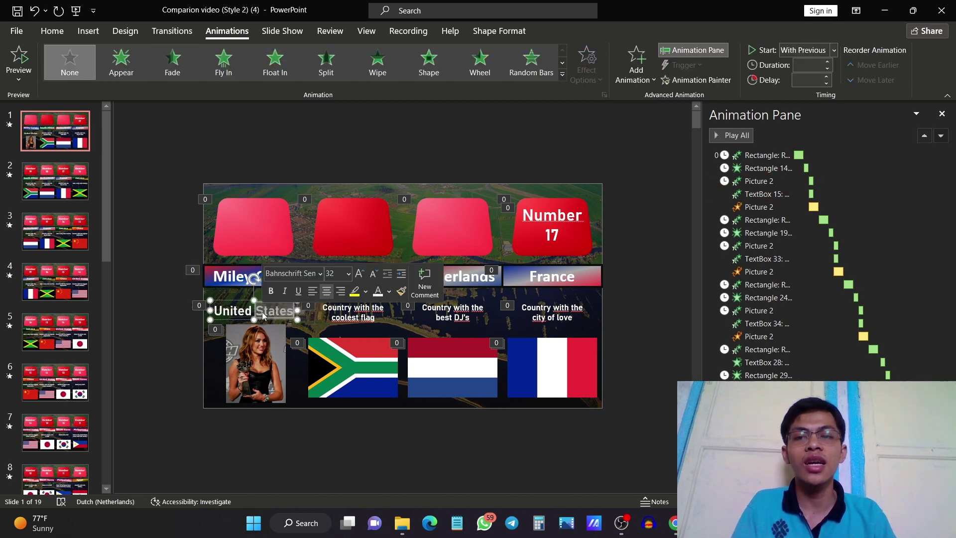
{"action": "left_click", "coordinate": [254, 370]}
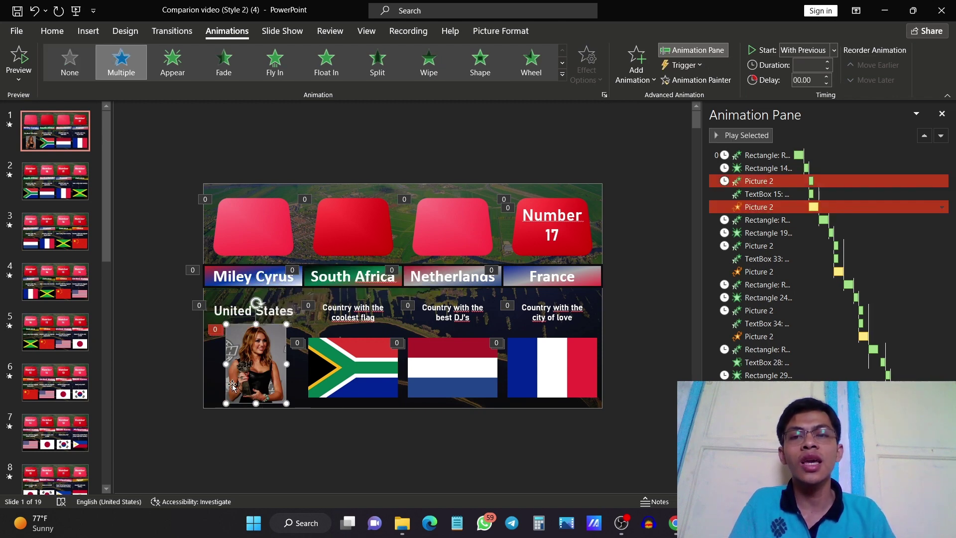
- Insert the Instagram_logo_2022.svg picture from Downloads and shrink it to 1.82" square over the first column's empty header shape
{"action": "left_click", "coordinate": [250, 223]}
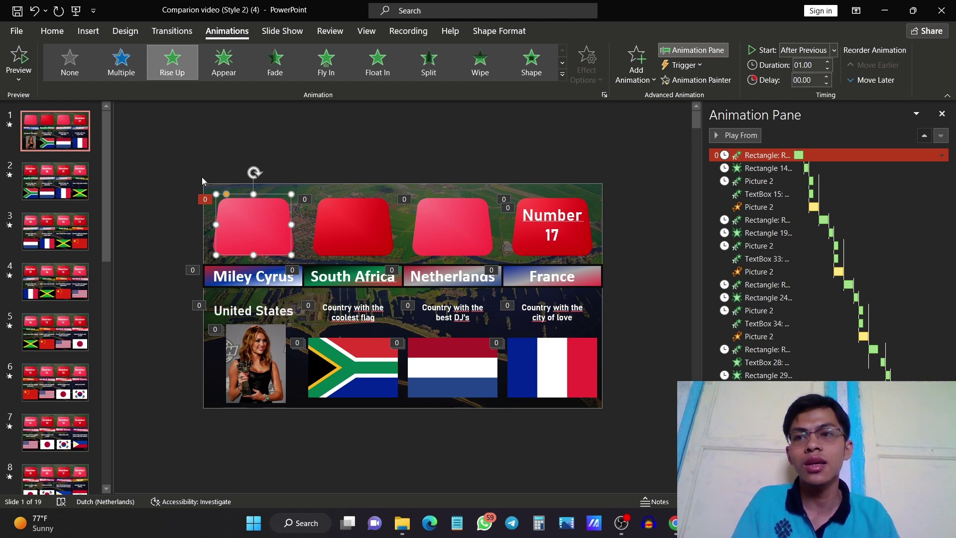
{"action": "left_click", "coordinate": [88, 31]}
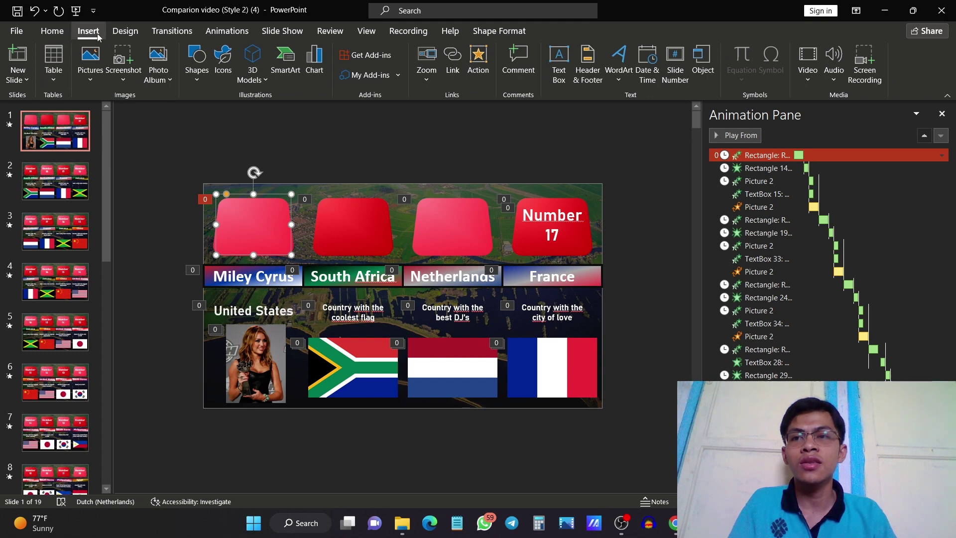
{"action": "left_click", "coordinate": [85, 62]}
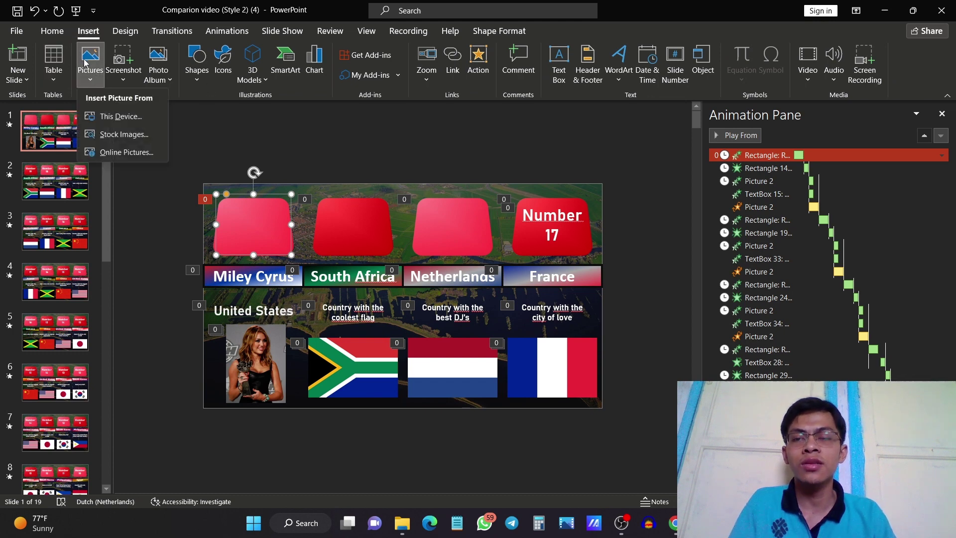
{"action": "left_click", "coordinate": [130, 118]}
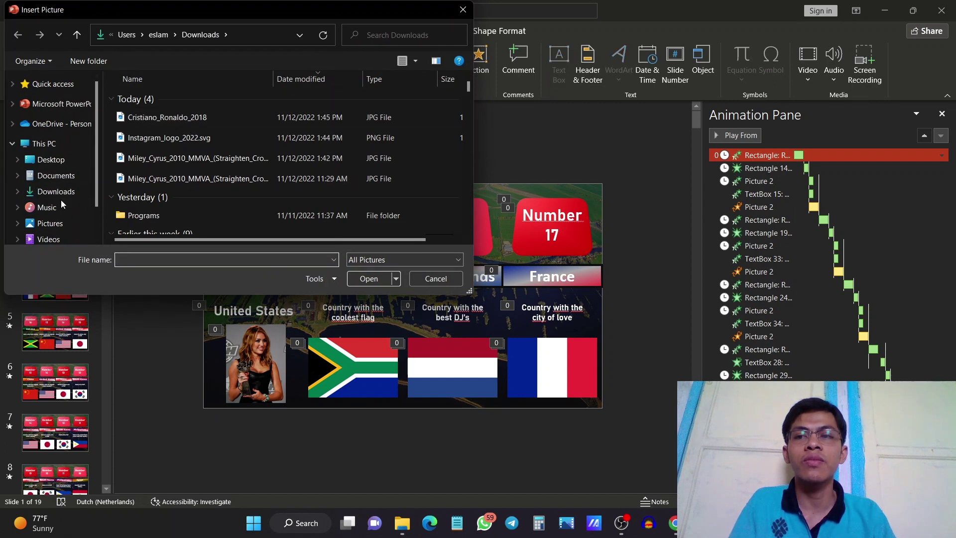
{"action": "left_click", "coordinate": [77, 235]}
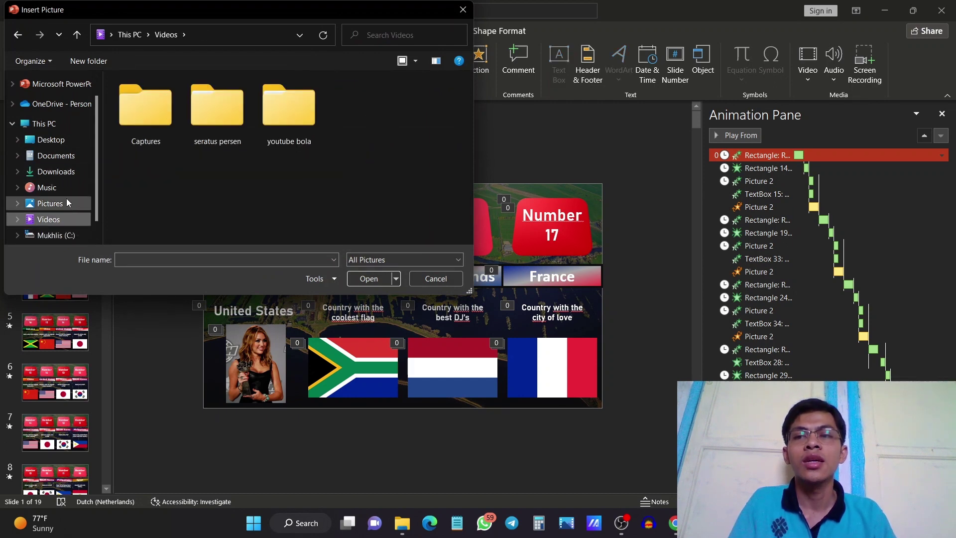
{"action": "left_click", "coordinate": [69, 204]}
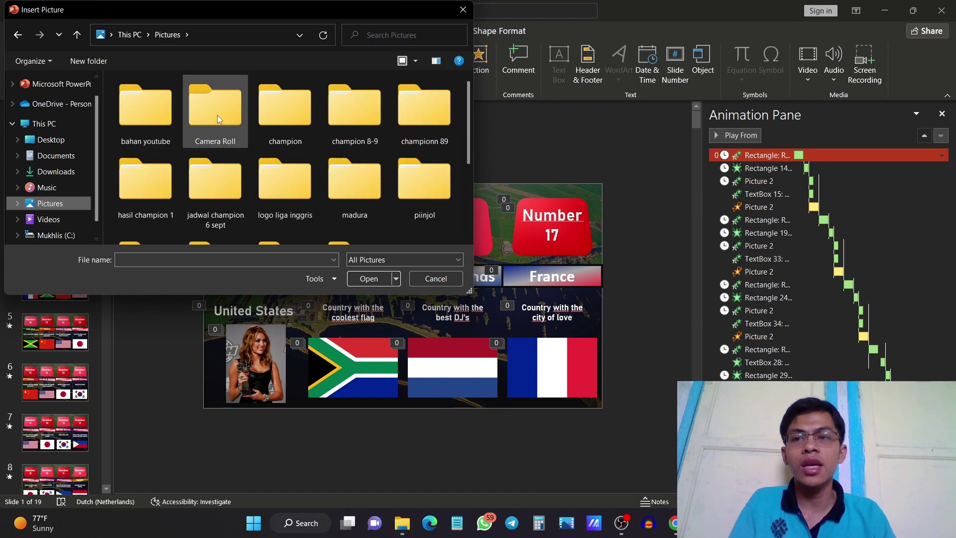
{"action": "left_click", "coordinate": [56, 172]}
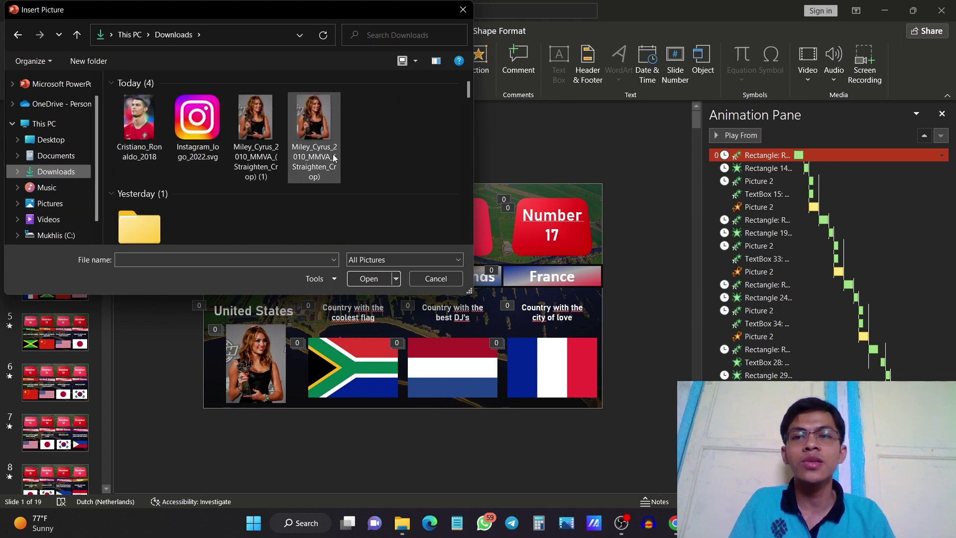
{"action": "left_click", "coordinate": [197, 127]}
{"action": "left_click", "coordinate": [369, 278]}
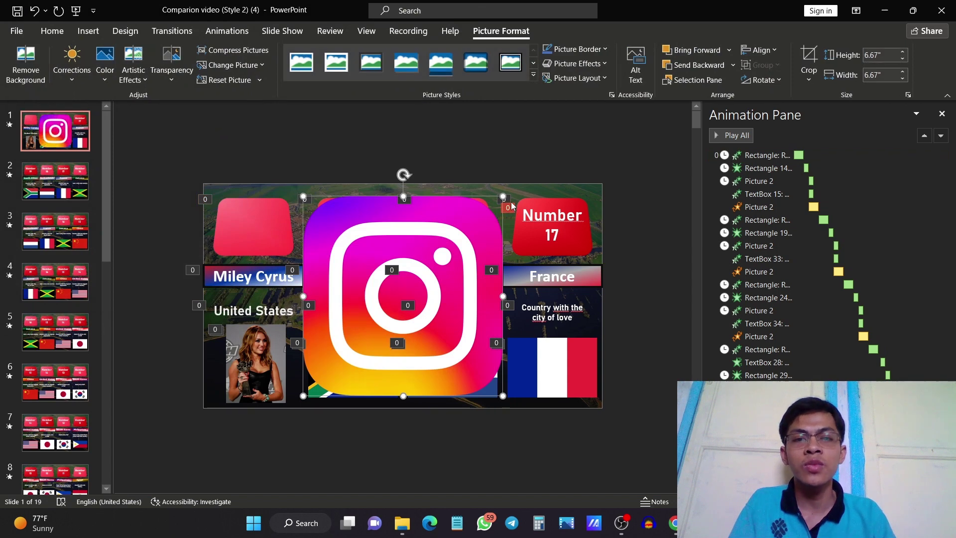
{"action": "left_click_drag", "start_coordinate": [503, 197], "coordinate": [263, 226]}
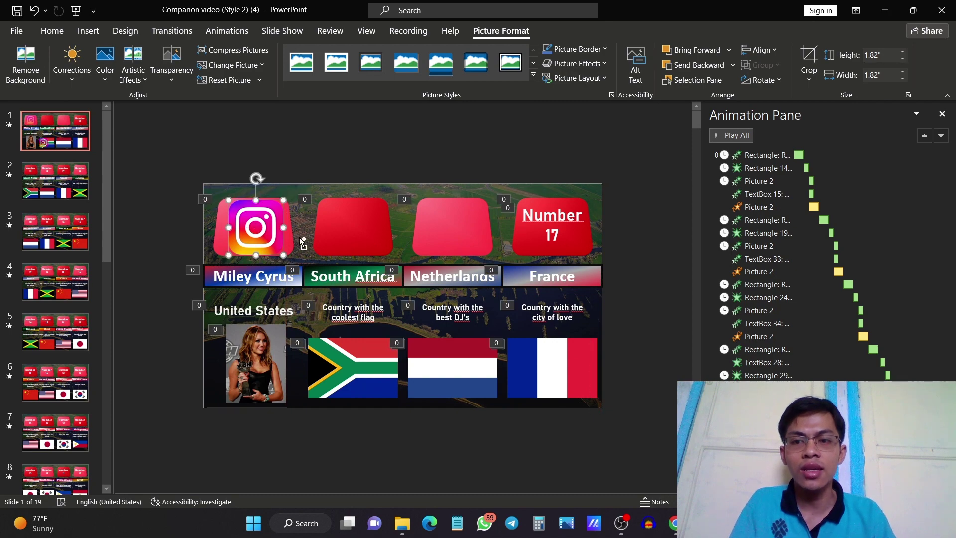
{"action": "scroll", "coordinate": [290, 241], "scroll_direction": "up", "scroll_amount": 2}
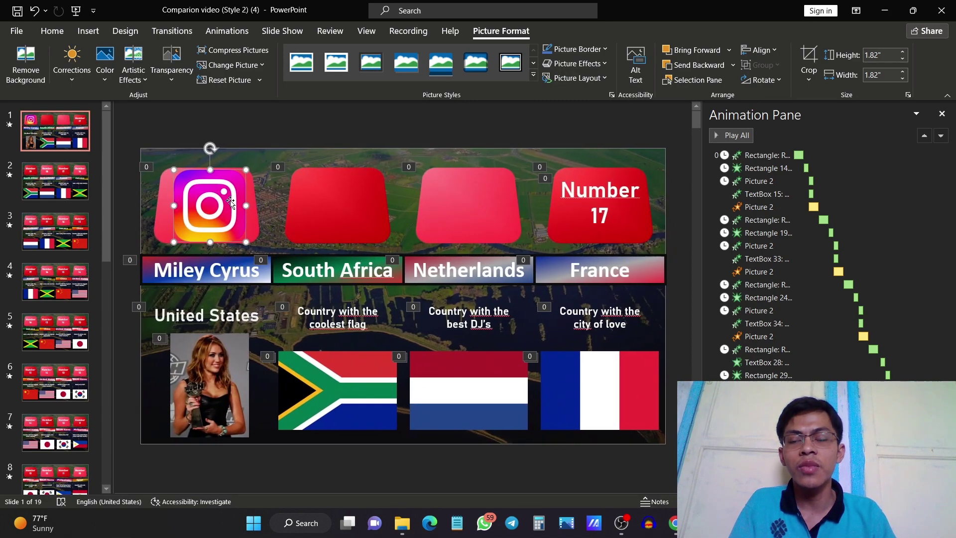
{"action": "double_click", "coordinate": [226, 267]}
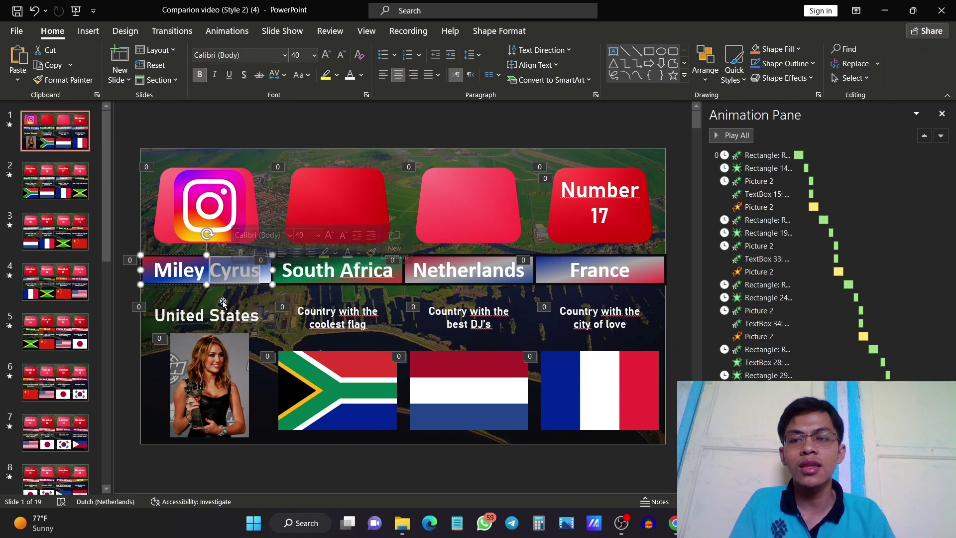
{"action": "left_click", "coordinate": [220, 366]}
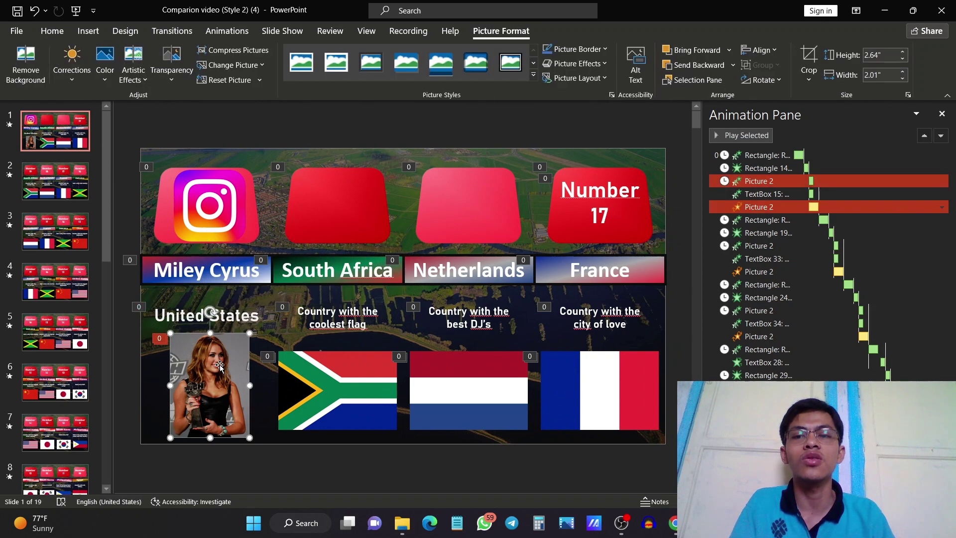
{"action": "key", "text": "Escape"}
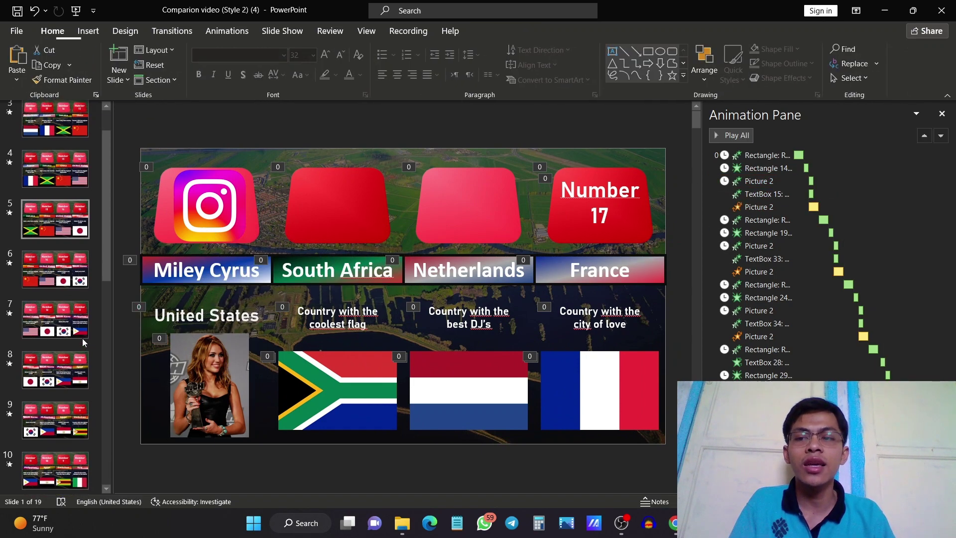
{"action": "scroll", "coordinate": [82, 339], "scroll_direction": "down", "scroll_amount": 4}
{"action": "scroll", "coordinate": [84, 335], "scroll_direction": "down", "scroll_amount": 7}
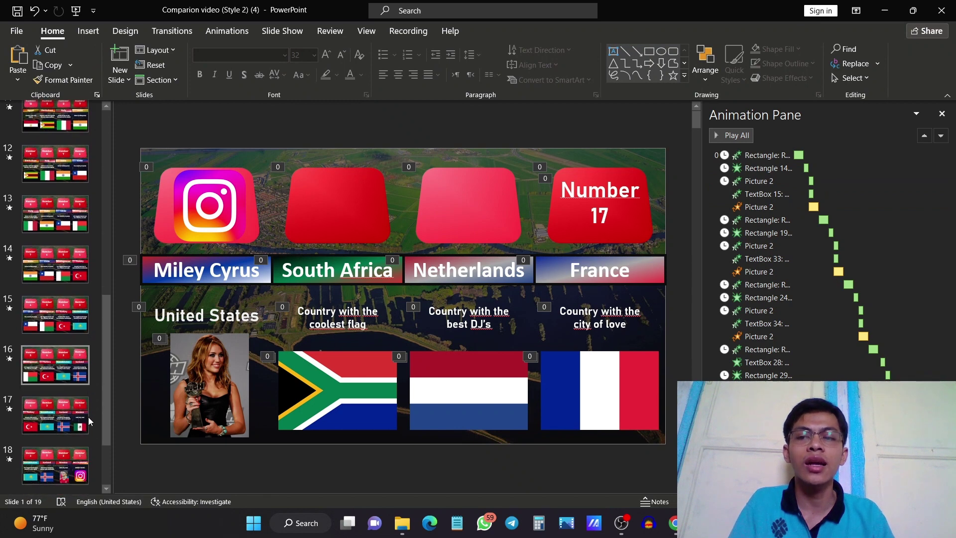
- Look through the presentation from the first slide to slide 19, examining each comparison column's header, name, description and picture
{"action": "left_click", "coordinate": [445, 130]}
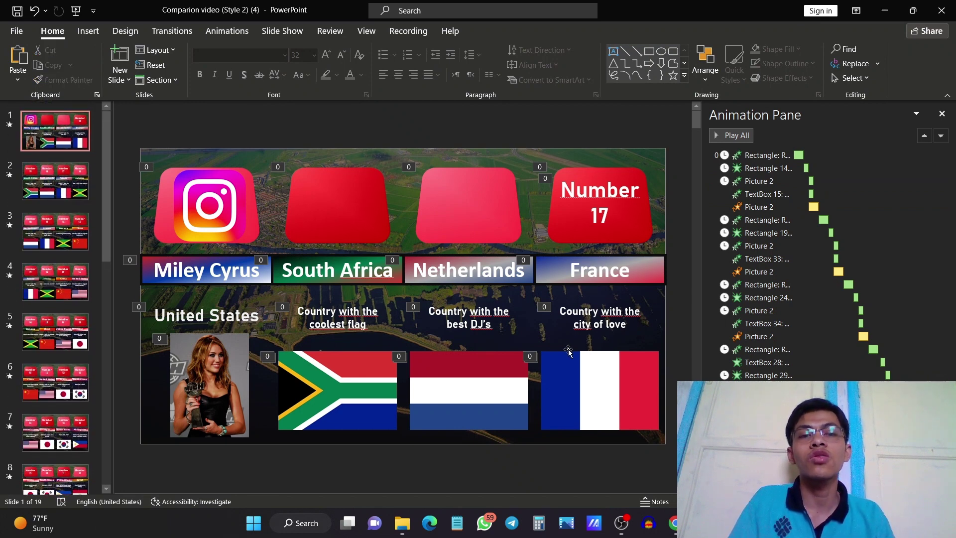
{"action": "scroll", "coordinate": [647, 260], "scroll_direction": "down", "scroll_amount": 7}
{"action": "scroll", "coordinate": [647, 260], "scroll_direction": "up", "scroll_amount": 5}
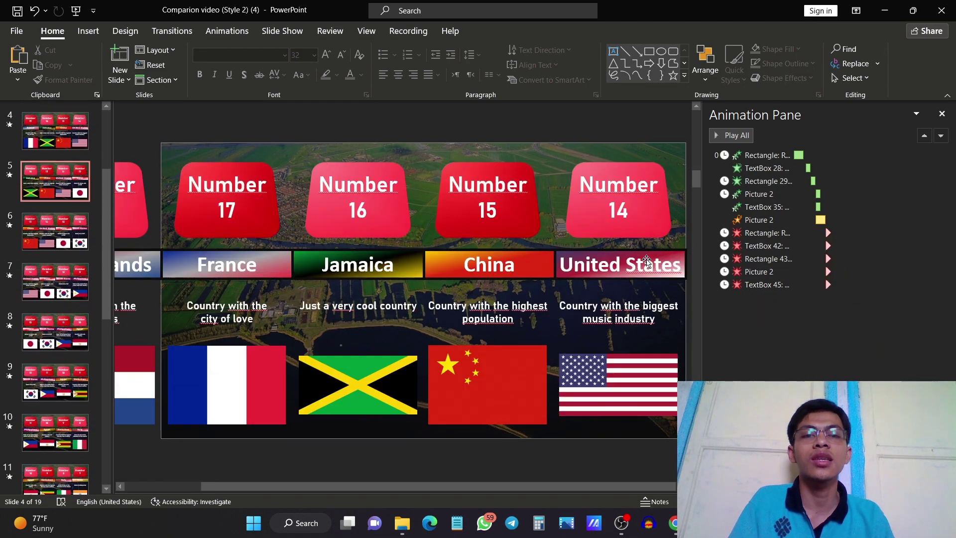
{"action": "scroll", "coordinate": [647, 260], "scroll_direction": "down", "scroll_amount": 12}
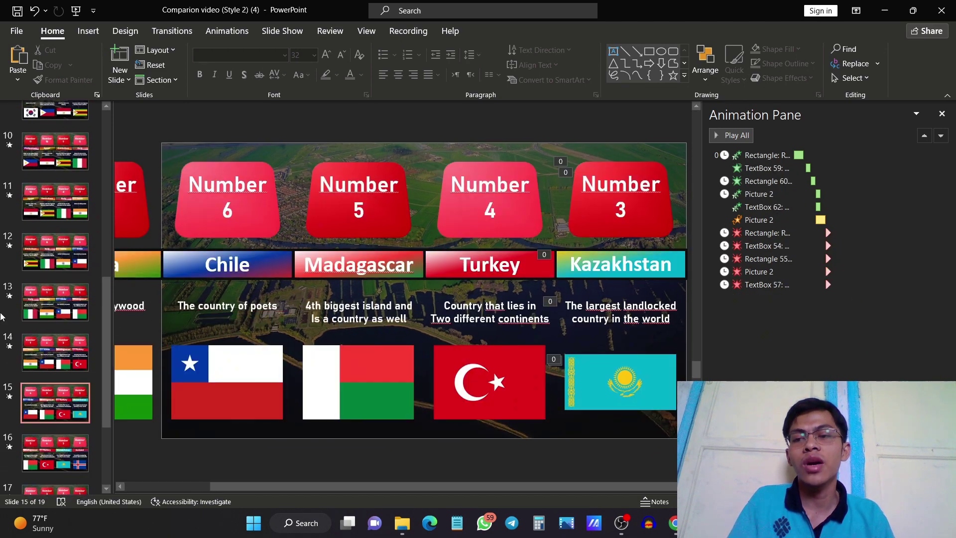
{"action": "scroll", "coordinate": [78, 385], "scroll_direction": "down", "scroll_amount": 2}
{"action": "left_click_drag", "start_coordinate": [696, 369], "coordinate": [695, 473]}
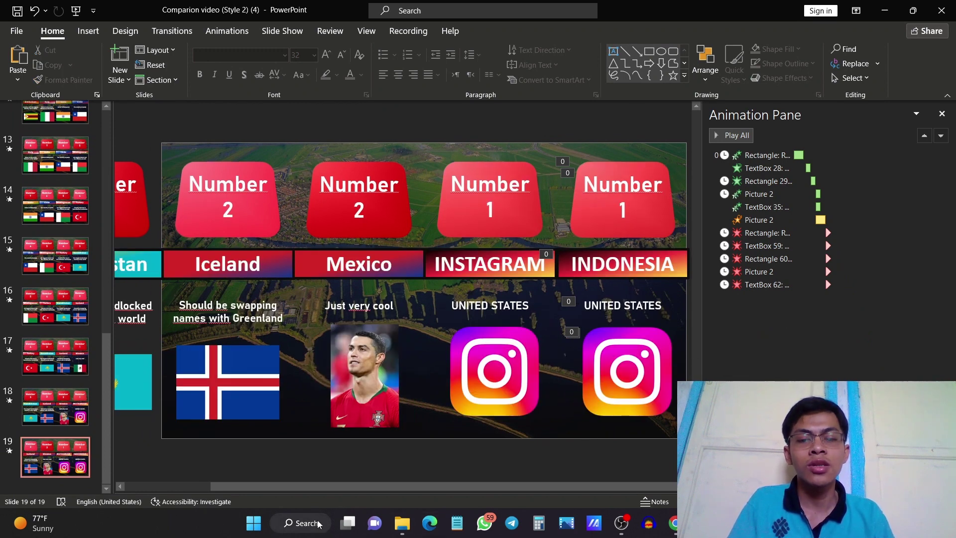
- Switch to File Explorer, refresh the Downloads folder and open the exported ronaldo video for playback
{"action": "left_click", "coordinate": [406, 527]}
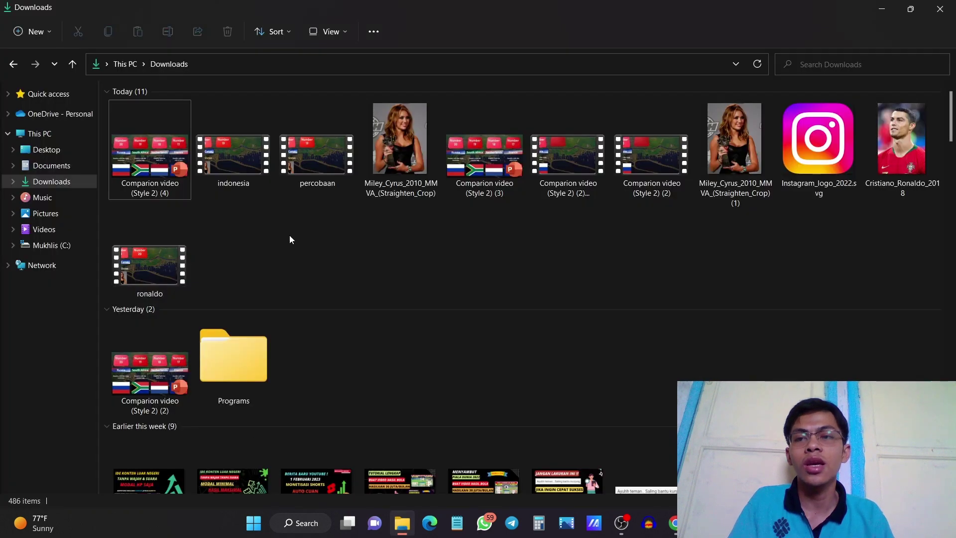
{"action": "left_click", "coordinate": [52, 194]}
{"action": "left_click", "coordinate": [52, 183]}
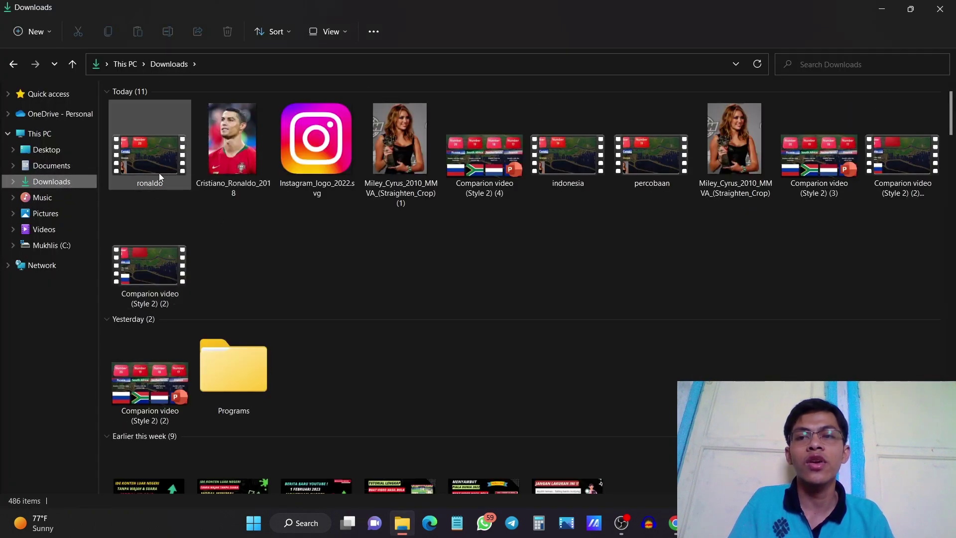
{"action": "double_click", "coordinate": [147, 152]}
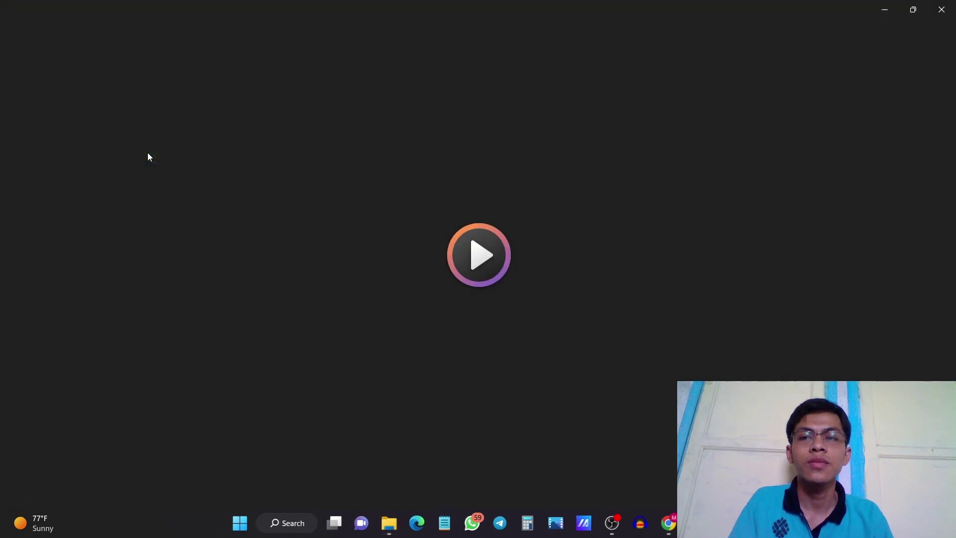